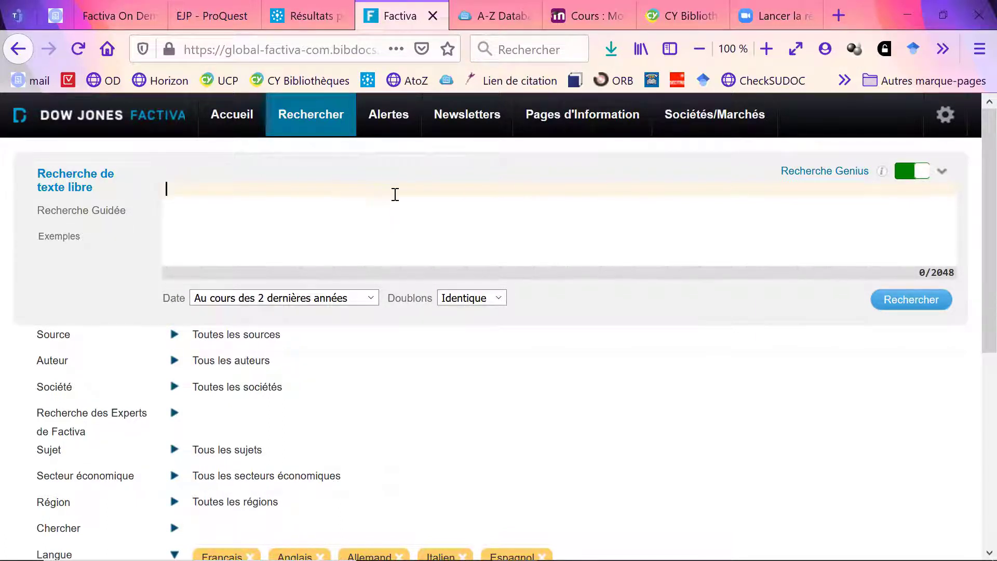
- Enter the free-text query "marché automobile" and france, with the first two words as an exact phrase
{"action": "type", "text": "\""}
{"action": "type", "text": "marché "}
{"action": "type", "text": "automob"}
{"action": "type", "text": "ile"}
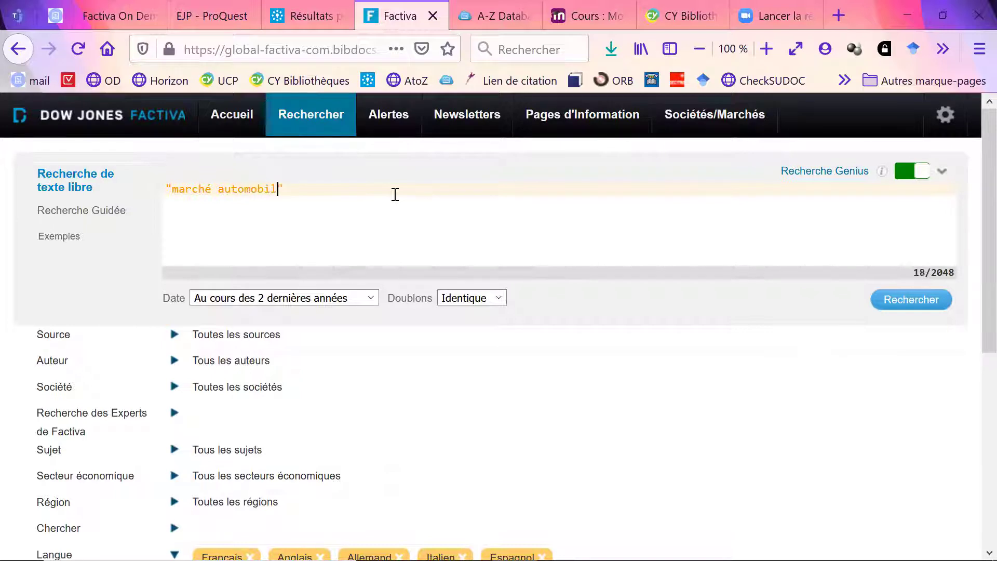
{"action": "key", "text": "End"}
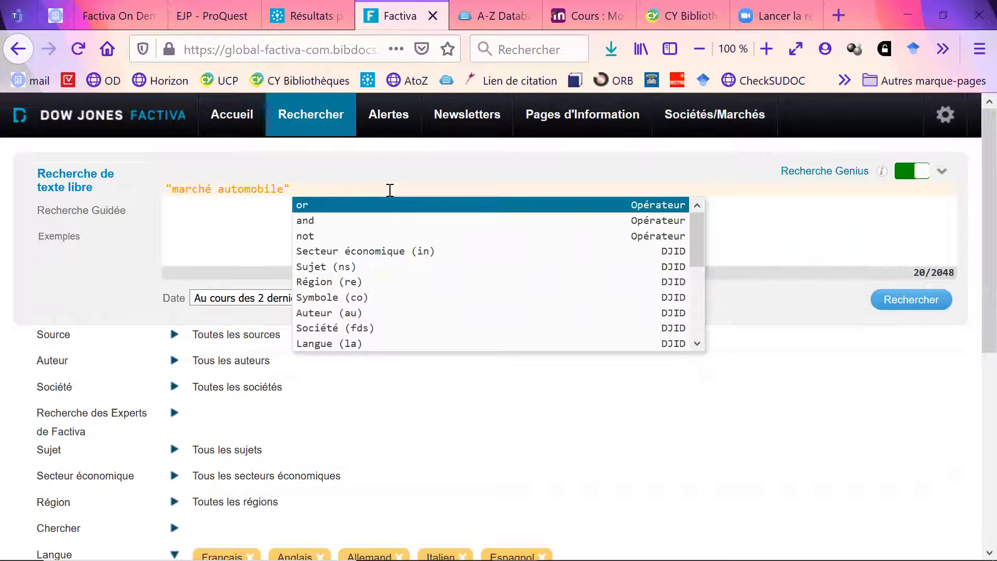
{"action": "mouse_move", "coordinate": [693, 222]}
{"action": "left_mouse_down"}
{"action": "mouse_move", "coordinate": [702, 307]}
{"action": "mouse_move", "coordinate": [693, 221]}
{"action": "left_mouse_up"}
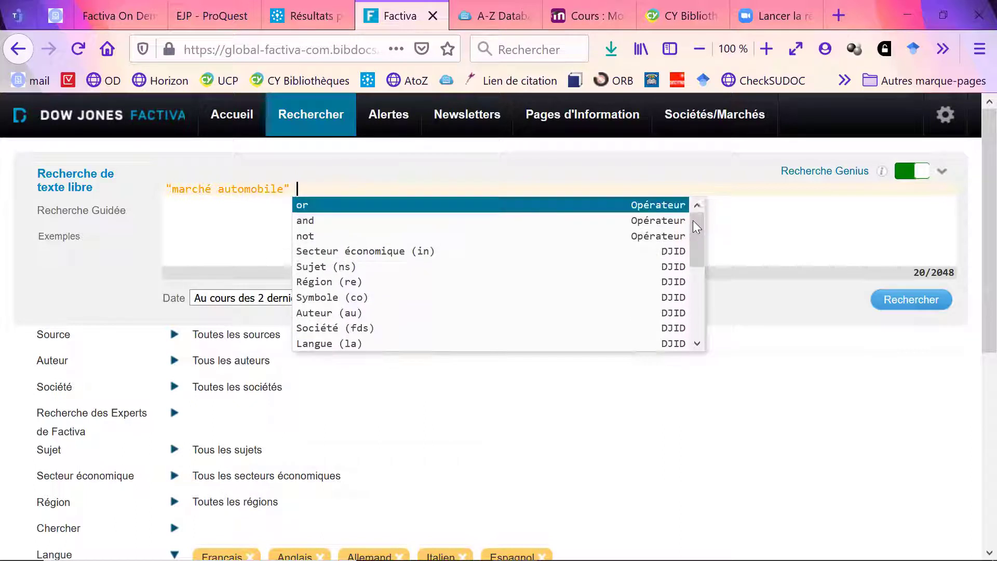
{"action": "left_click", "coordinate": [317, 218]}
{"action": "type", "text": "france"}
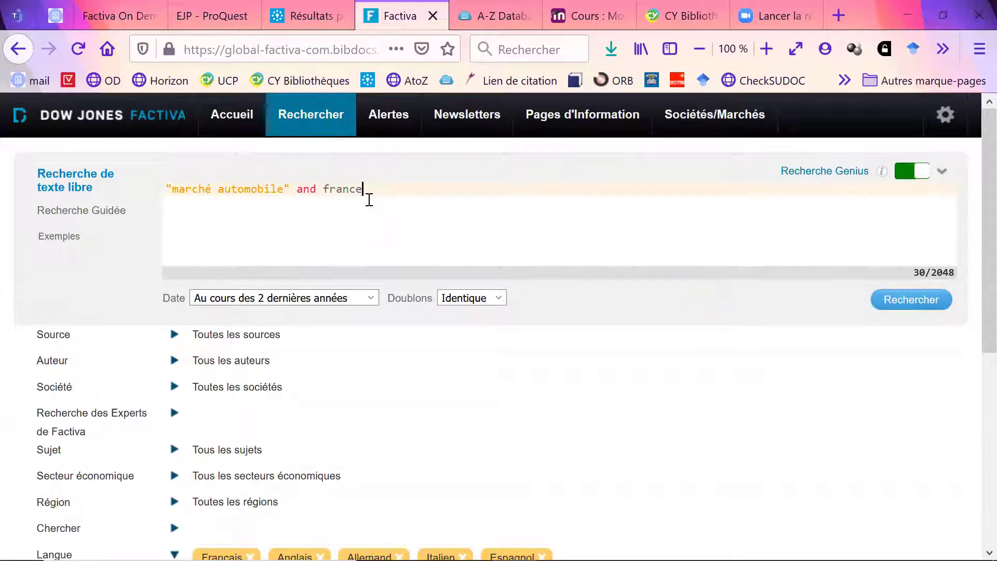
- Extend the query with an and condition restricting the language to Anglais (la=en)
{"action": "type", "text": " and l"}
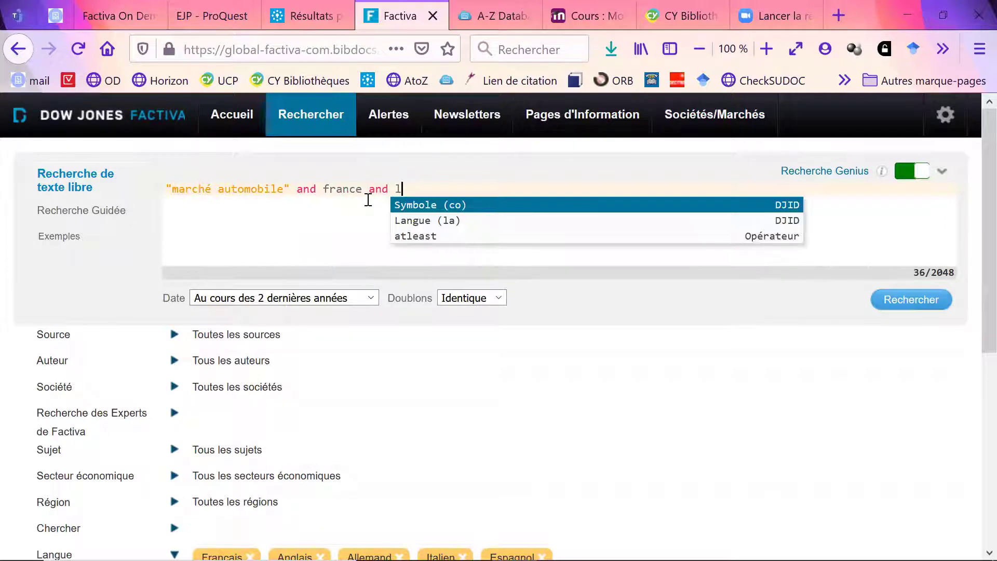
{"action": "left_click", "coordinate": [414, 217]}
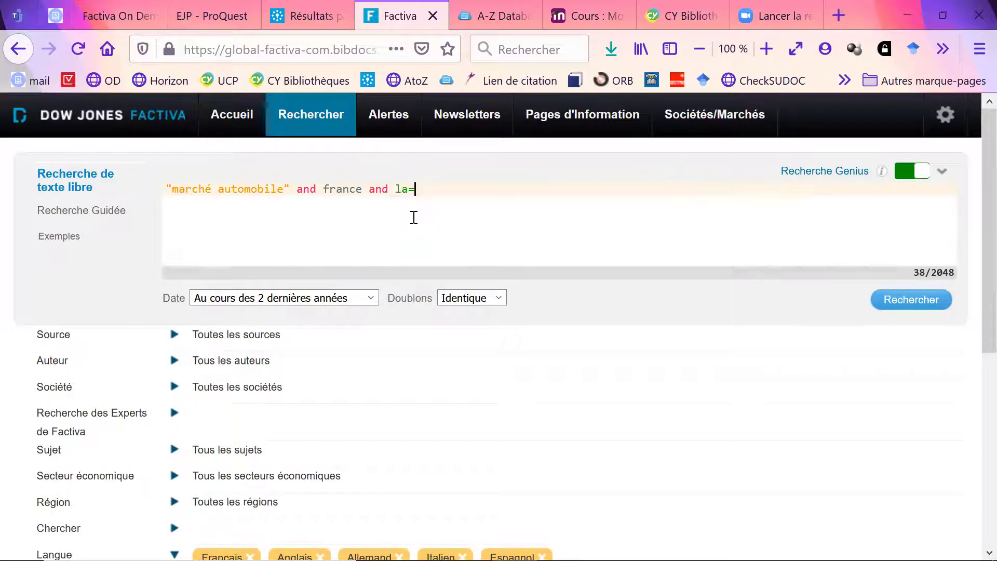
{"action": "type", "text": "en"}
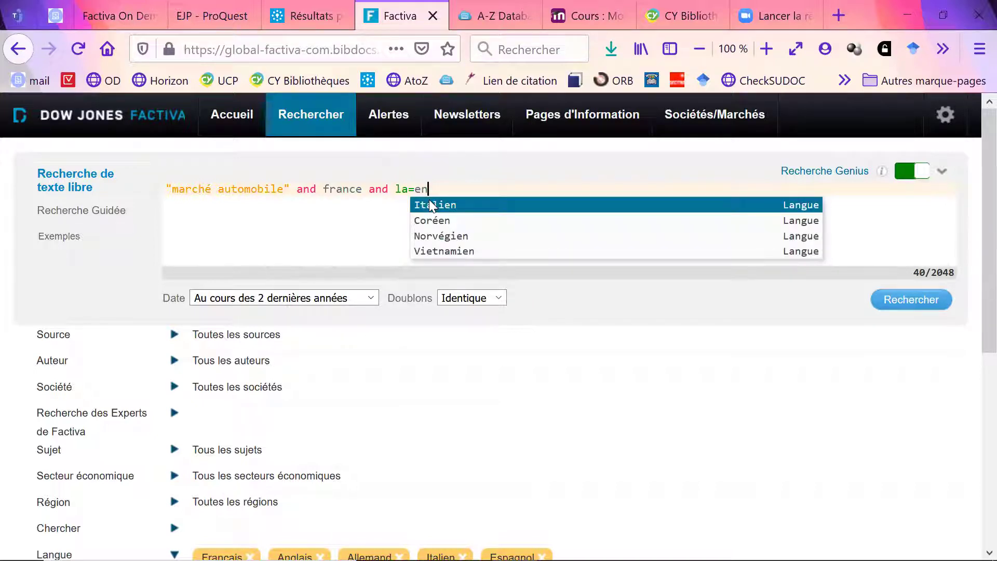
{"action": "key", "text": "BackSpace"}
{"action": "key", "text": "BackSpace"}
{"action": "type", "text": "a"}
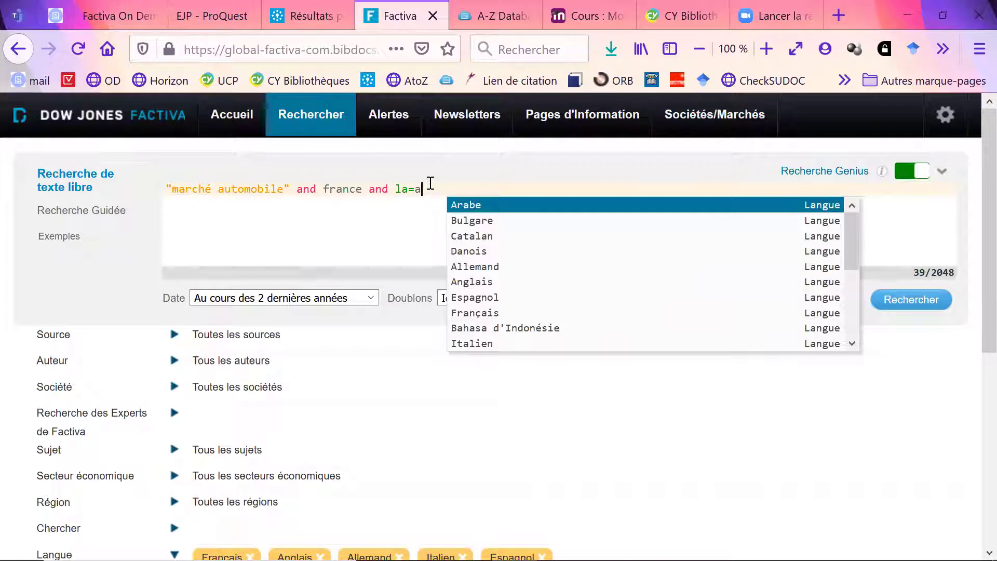
{"action": "left_click", "coordinate": [475, 284]}
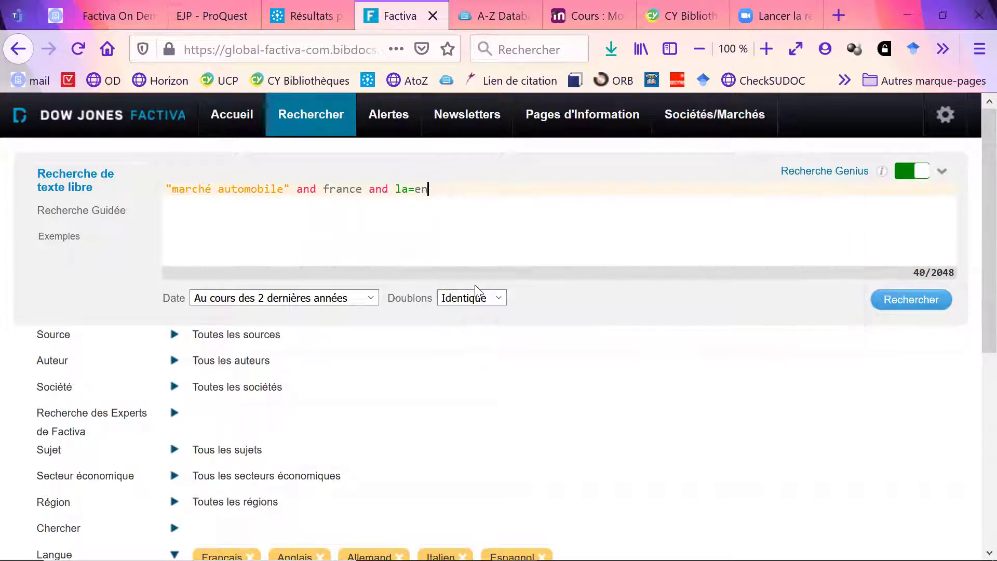
- View the Recherche Genius help and close it, and set the date range to "Au cours des 6 derniers mois"
{"action": "left_click", "coordinate": [882, 172]}
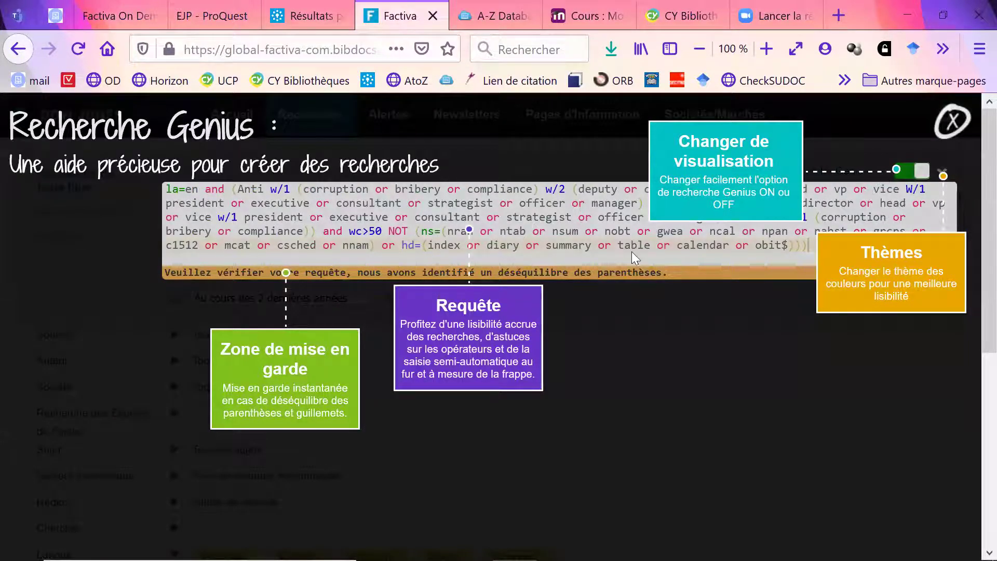
{"action": "left_click", "coordinate": [953, 126]}
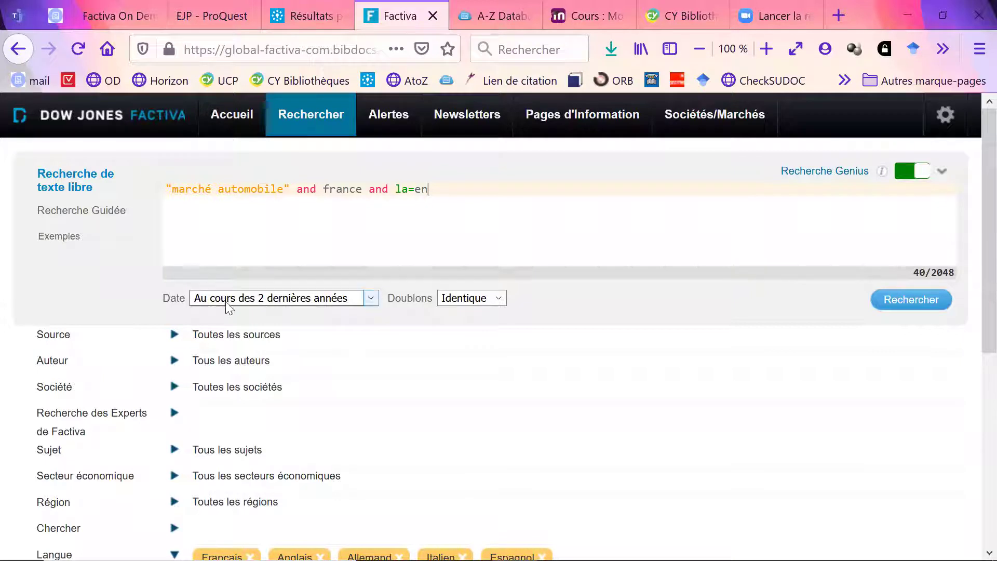
{"action": "left_click", "coordinate": [249, 300]}
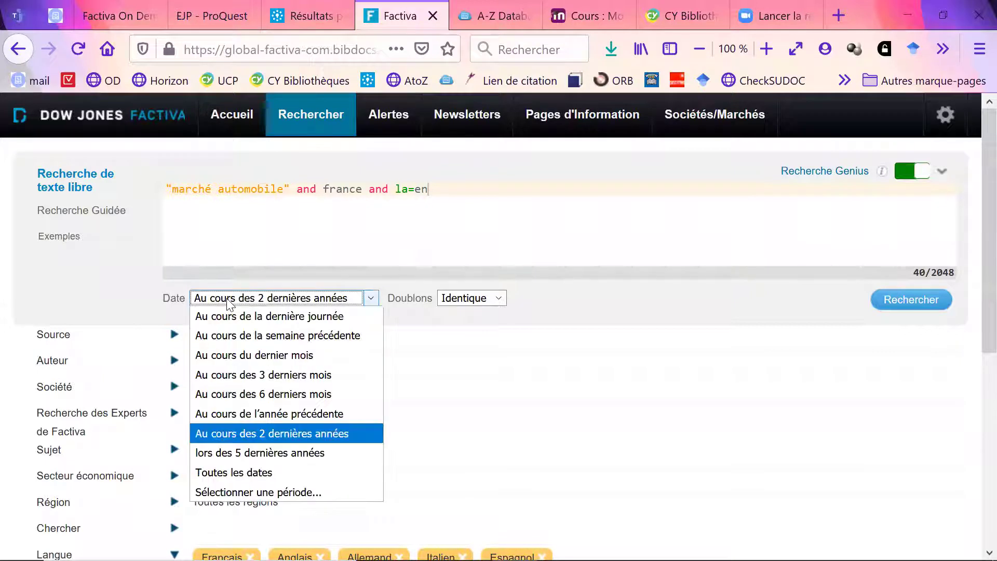
{"action": "left_click", "coordinate": [245, 393]}
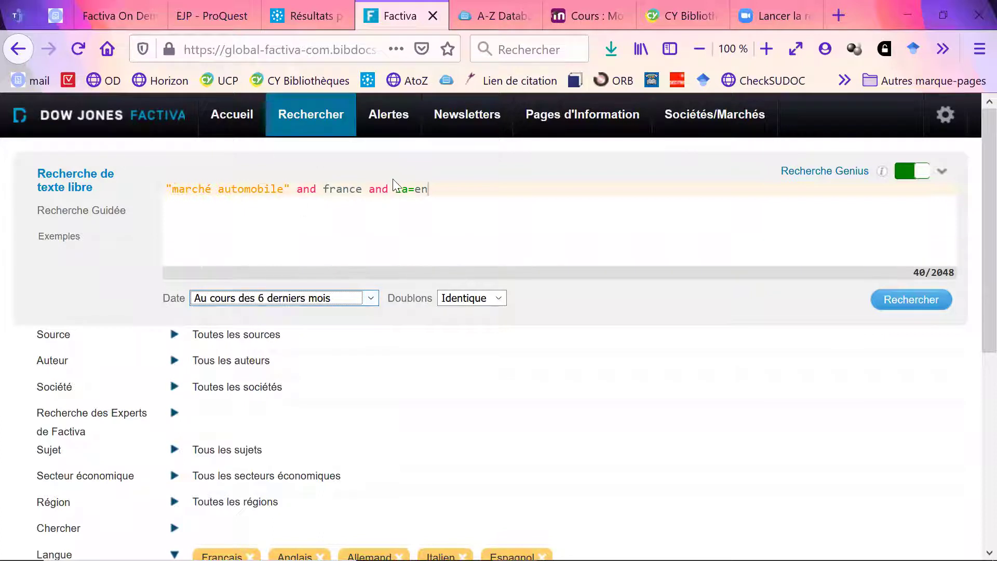
- Change the language code in the query to Français (la=fr)
{"action": "left_click", "coordinate": [420, 190]}
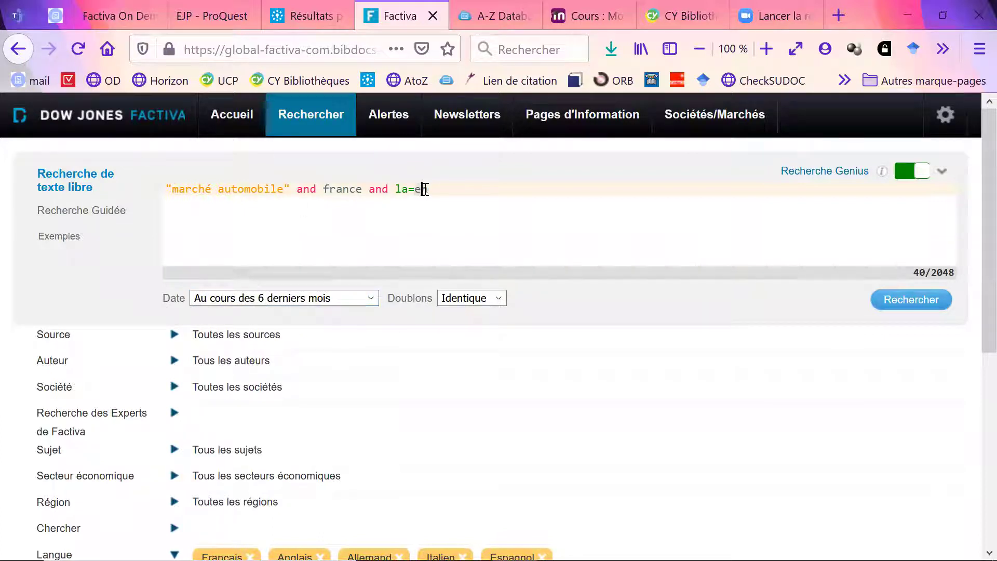
{"action": "key", "text": "Delete"}
{"action": "key", "text": "BackSpace"}
{"action": "type", "text": "f"}
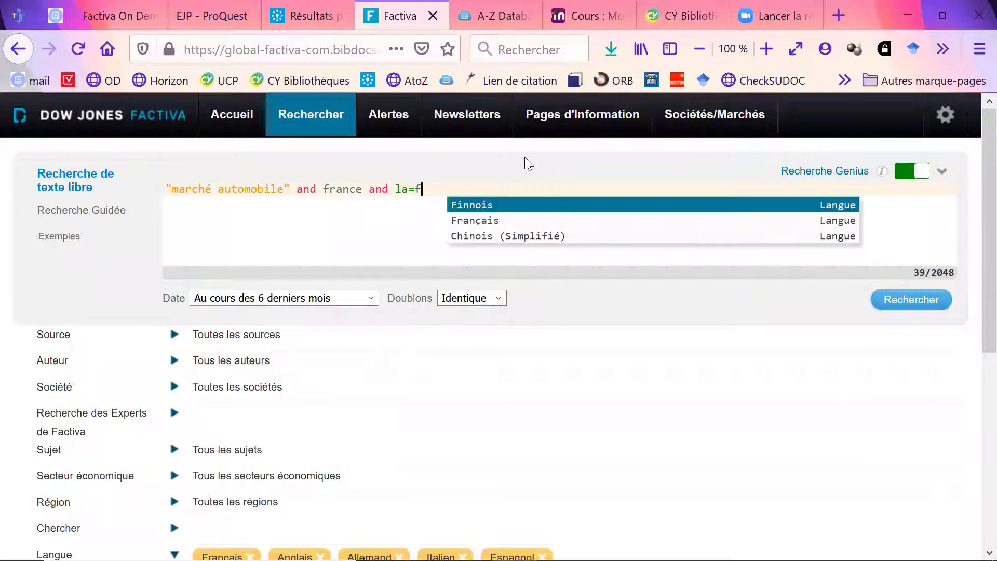
{"action": "left_click", "coordinate": [495, 220]}
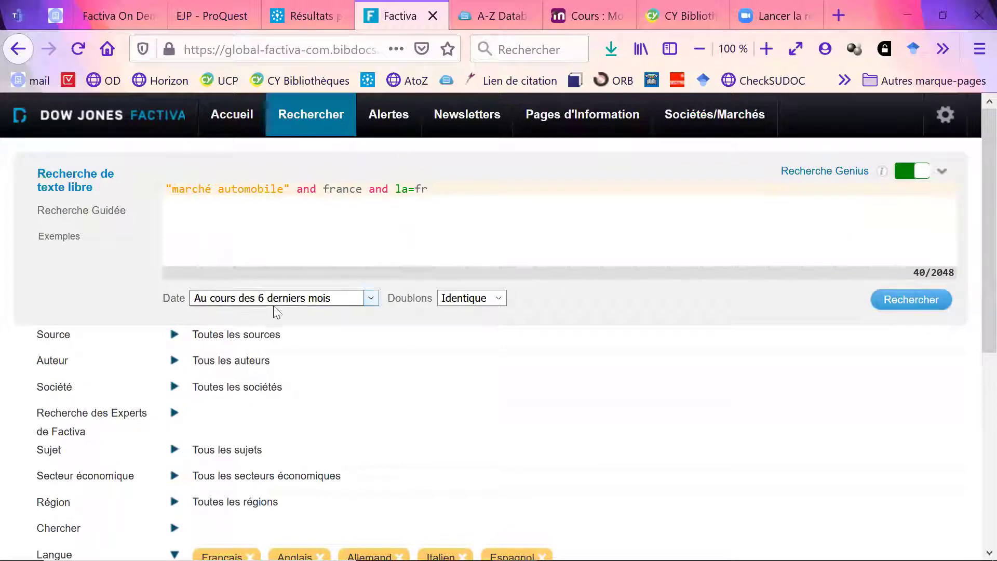
- Show the "Sources principales" category under Source and expand the group "Principales publications générales et d'affaires"
{"action": "left_click", "coordinate": [175, 338]}
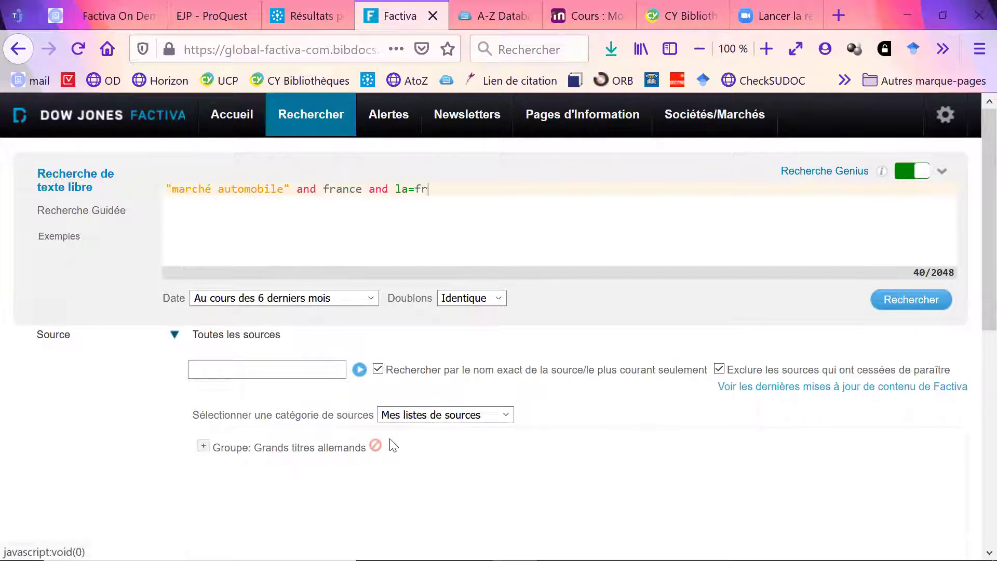
{"action": "left_click", "coordinate": [424, 416]}
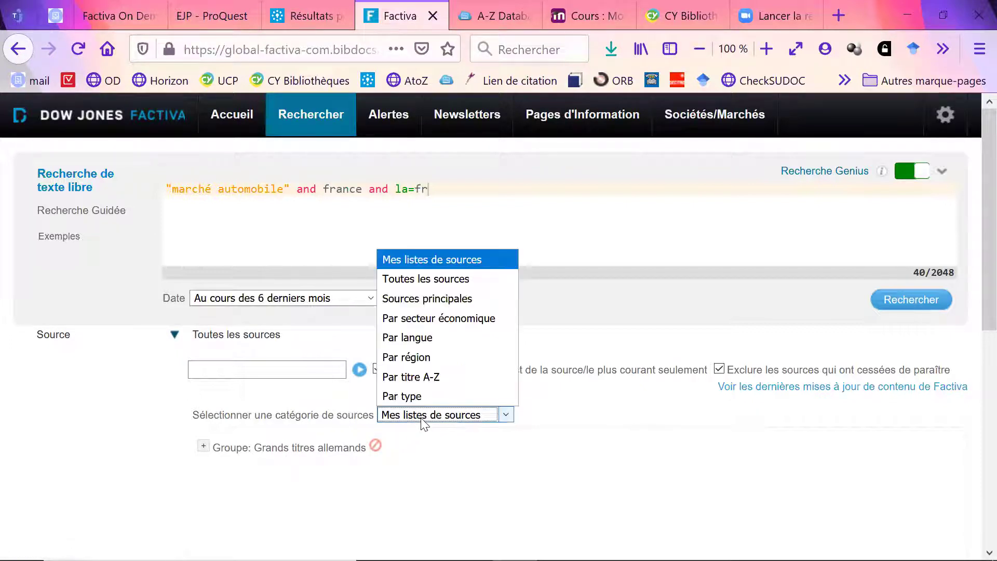
{"action": "left_click", "coordinate": [416, 301]}
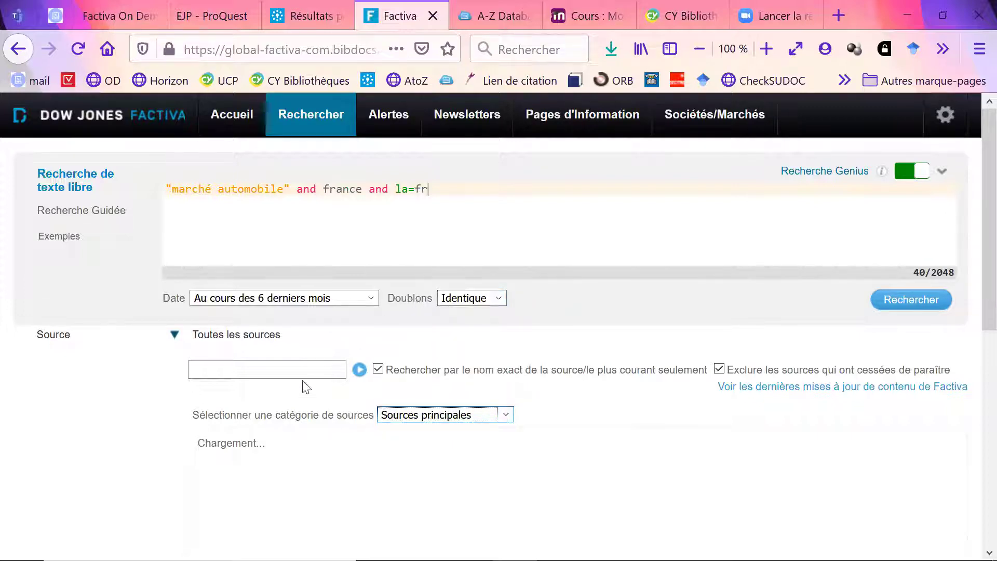
{"action": "scroll", "coordinate": [299, 423], "scroll_direction": "down", "scroll_amount": 3}
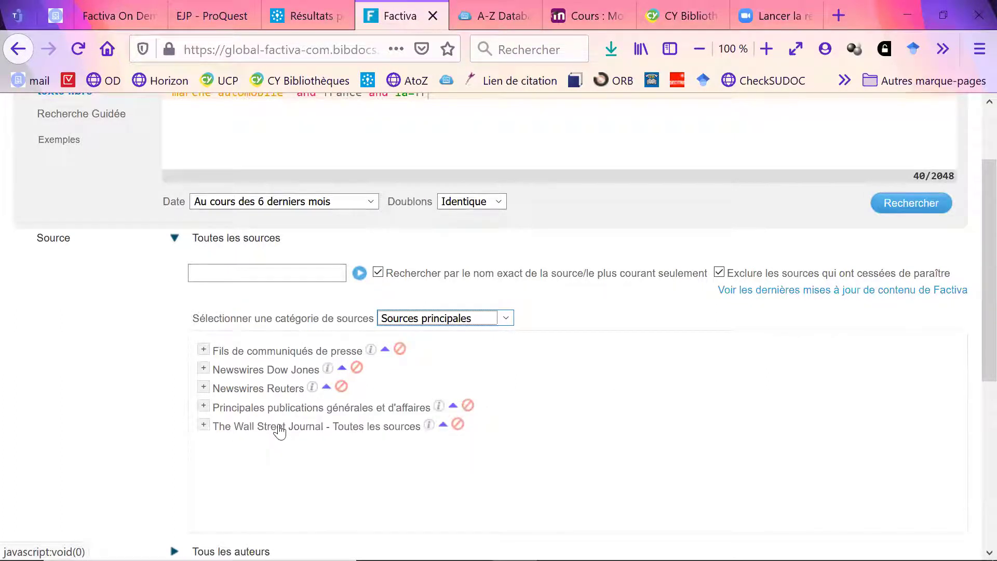
{"action": "left_click", "coordinate": [204, 408]}
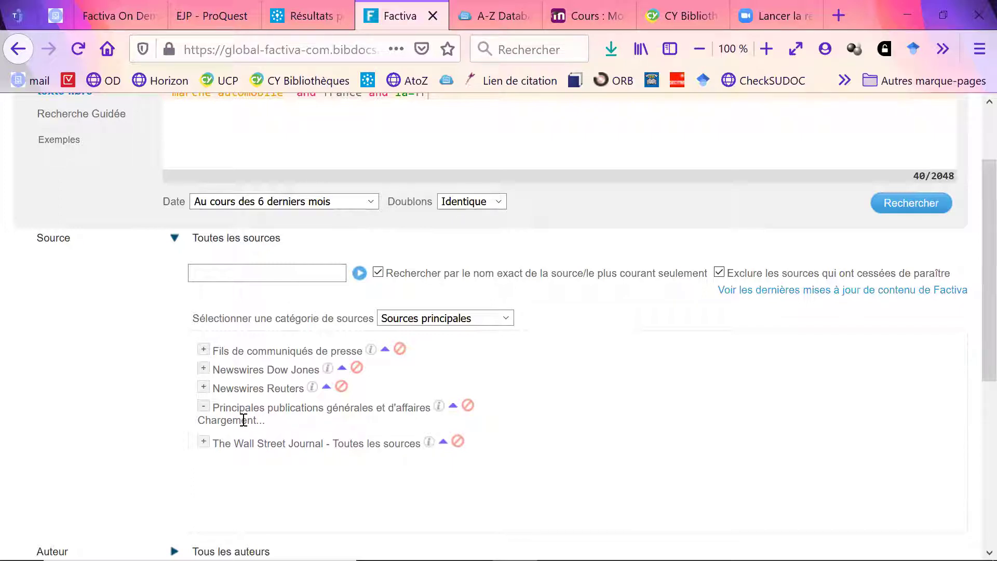
- Look up "agef" among the sources and add L'AGEFI Hebdo to the query
{"action": "left_click", "coordinate": [280, 275]}
{"action": "type", "text": "agef"}
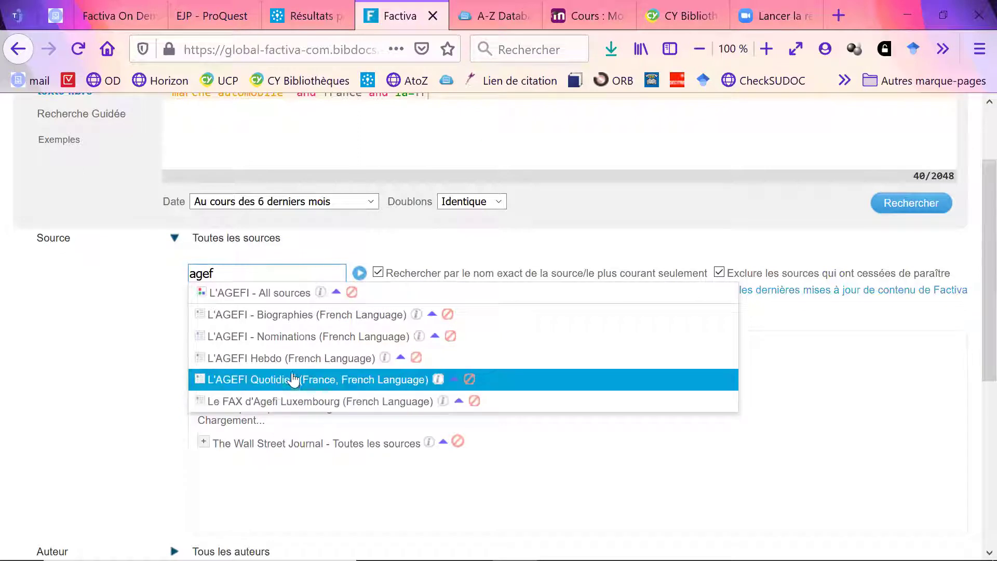
{"action": "left_click", "coordinate": [400, 362]}
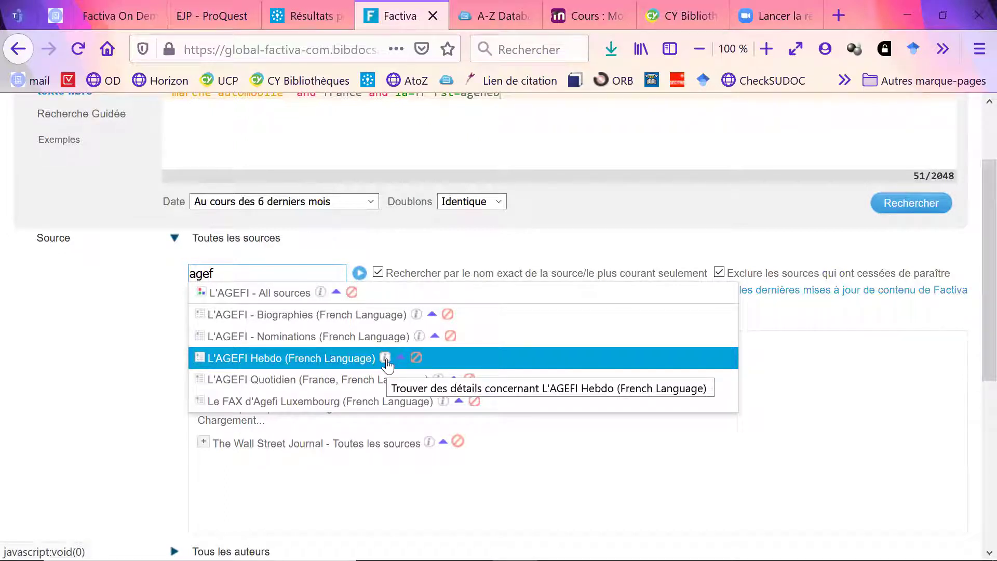
- Remove the source condition rst=ageheb from the end of the query
{"action": "scroll", "coordinate": [382, 216], "scroll_direction": "up", "scroll_amount": 2}
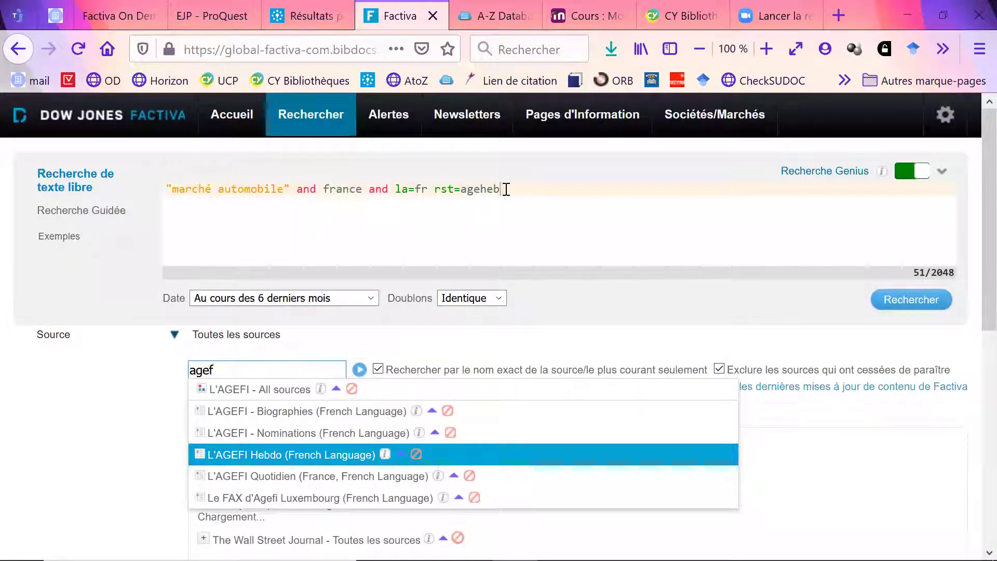
{"action": "left_click_drag", "start_coordinate": [505, 190], "coordinate": [435, 189]}
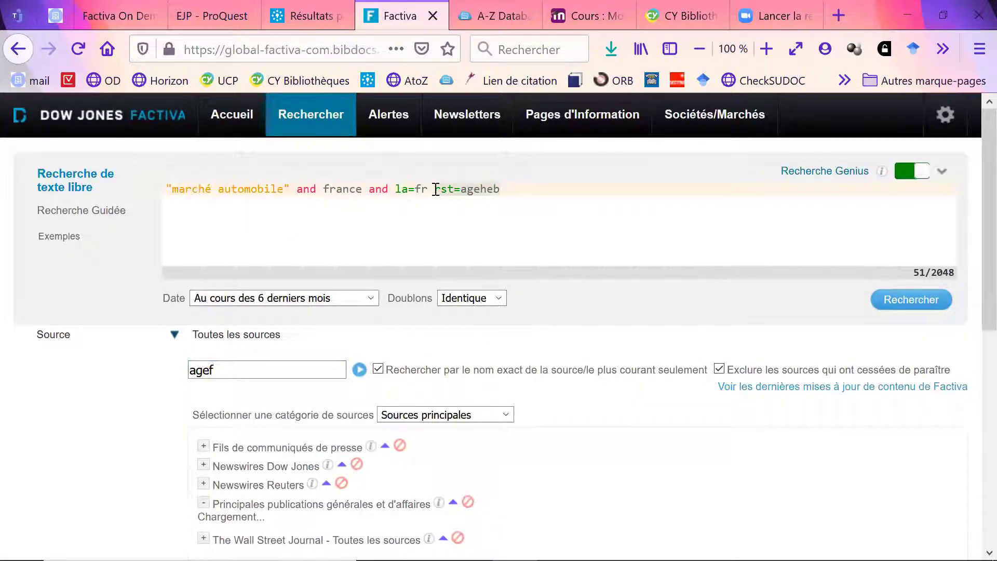
{"action": "key", "text": "BackSpace"}
- Look up "agefi" among the sources and open the details of L'AGEFI - Biographies
{"action": "scroll", "coordinate": [563, 463], "scroll_direction": "down", "scroll_amount": 4}
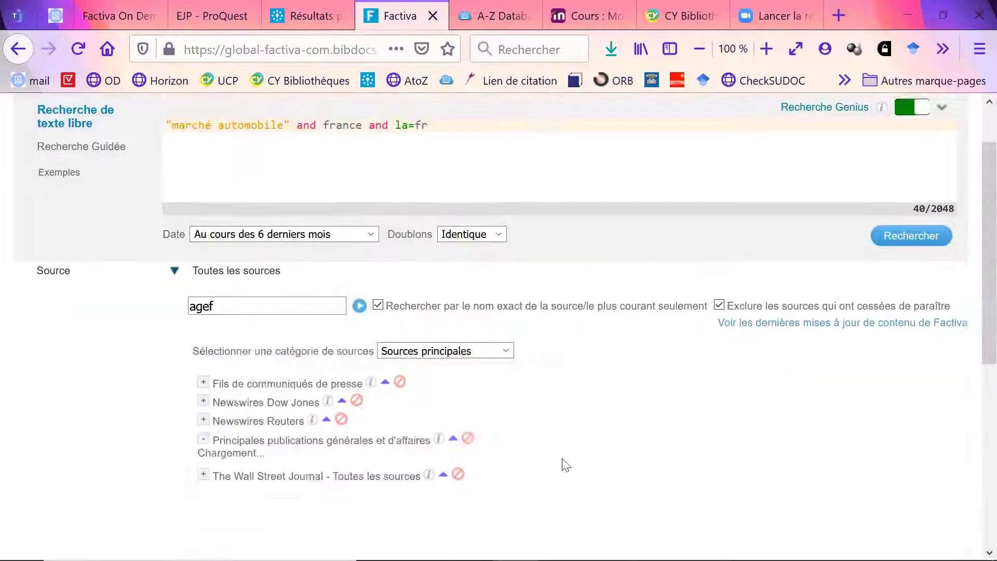
{"action": "left_click", "coordinate": [253, 180]}
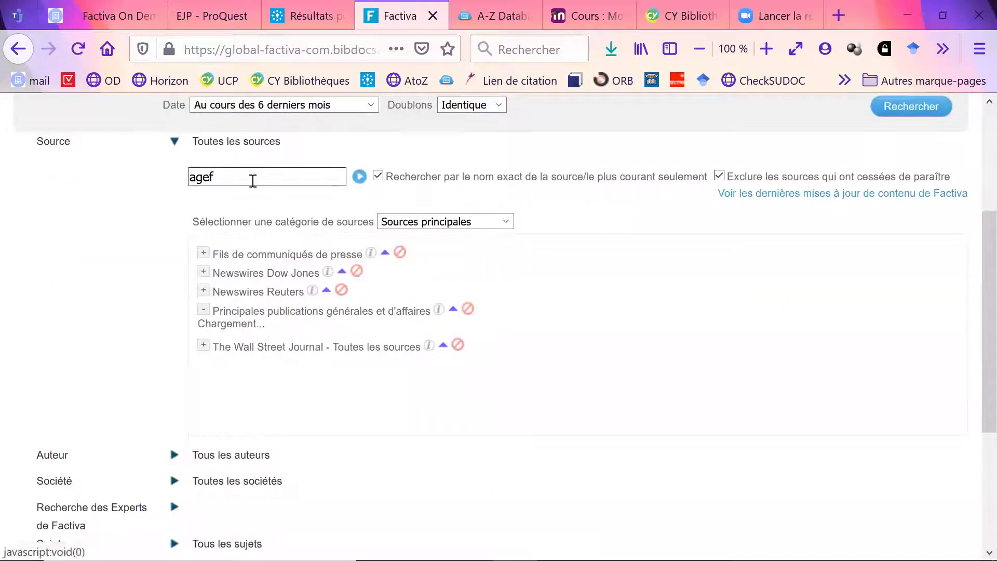
{"action": "type", "text": "i"}
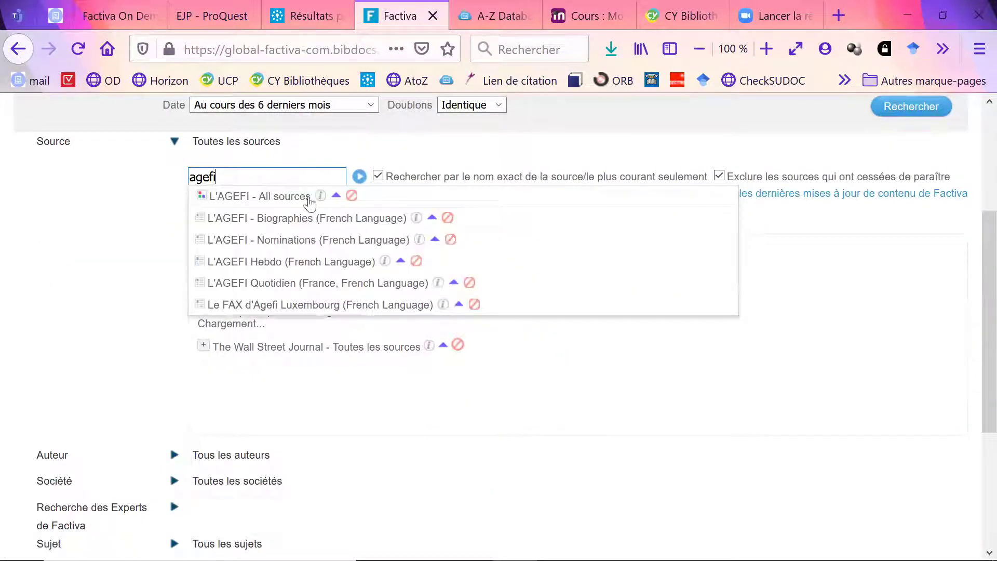
{"action": "left_click", "coordinate": [416, 218]}
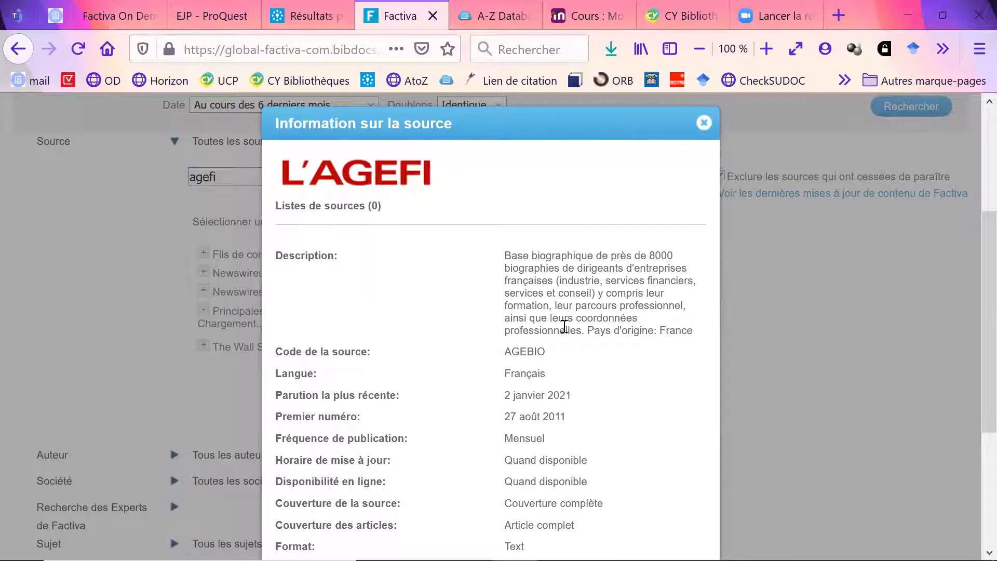
- Examine the source information of L'AGEFI - Biographies, including its description, language, publication frequency and coverage
{"action": "scroll", "coordinate": [571, 326], "scroll_direction": "down", "scroll_amount": 2}
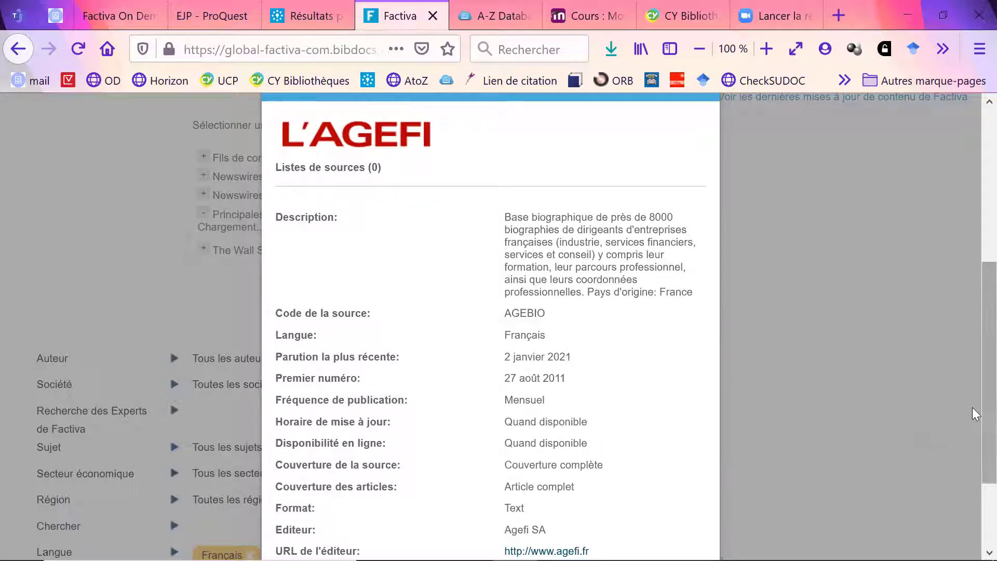
{"action": "scroll", "coordinate": [973, 426], "scroll_direction": "down", "scroll_amount": 2}
{"action": "scroll", "coordinate": [961, 395], "scroll_direction": "up", "scroll_amount": 4}
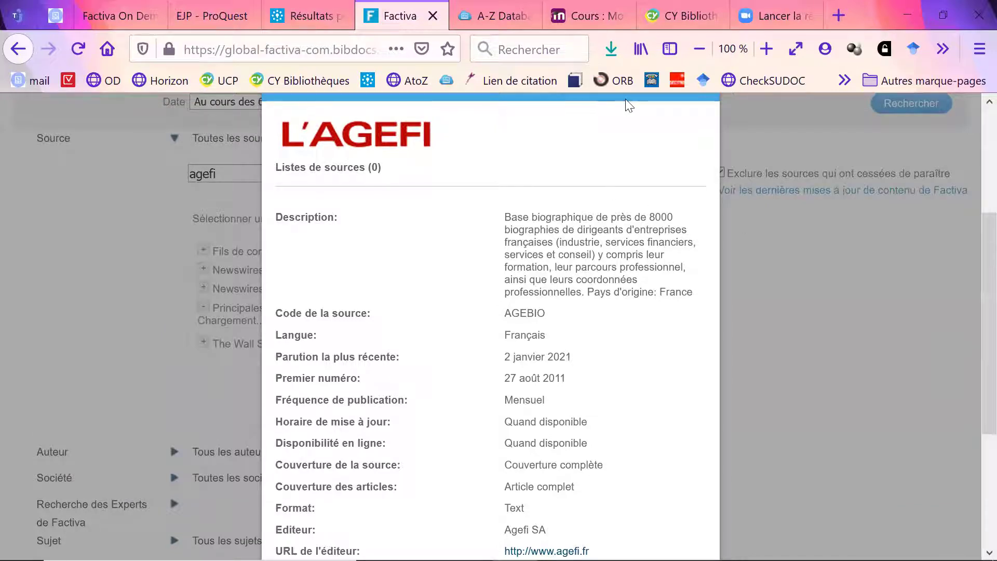
{"action": "key", "text": "ctrl+minus"}
{"action": "key", "text": "ctrl+minus"}
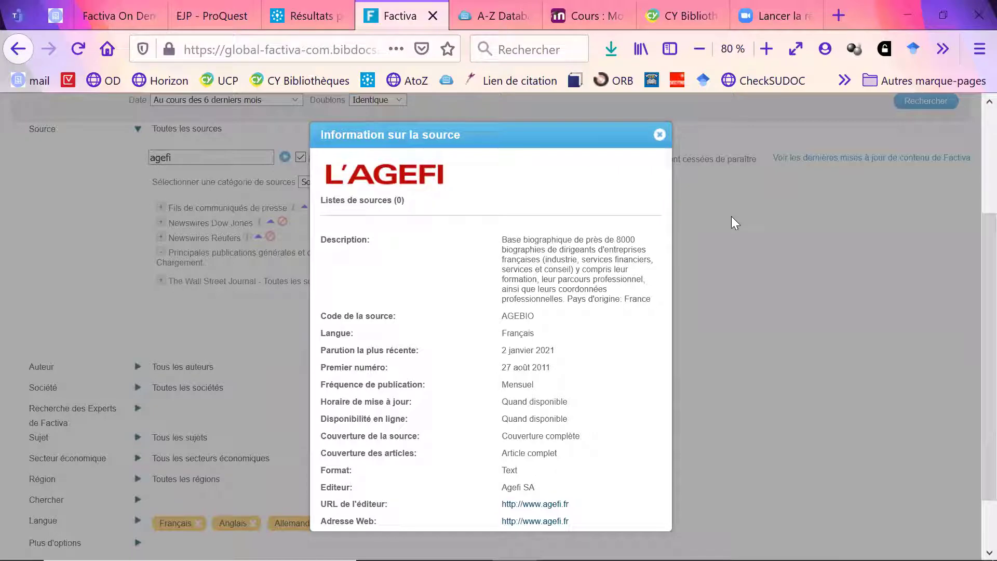
{"action": "key", "text": "ctrl+plus"}
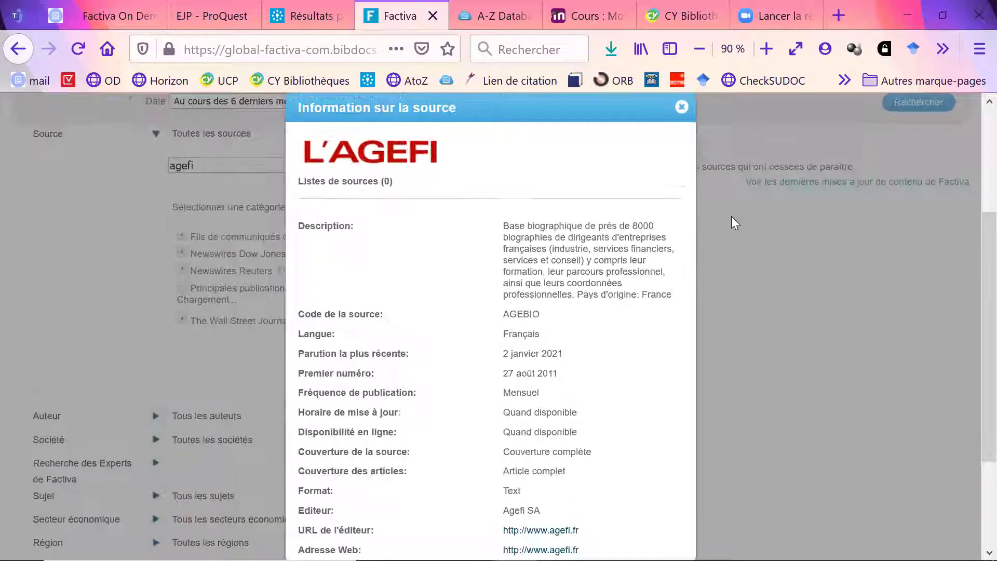
{"action": "key", "text": "ctrl+plus"}
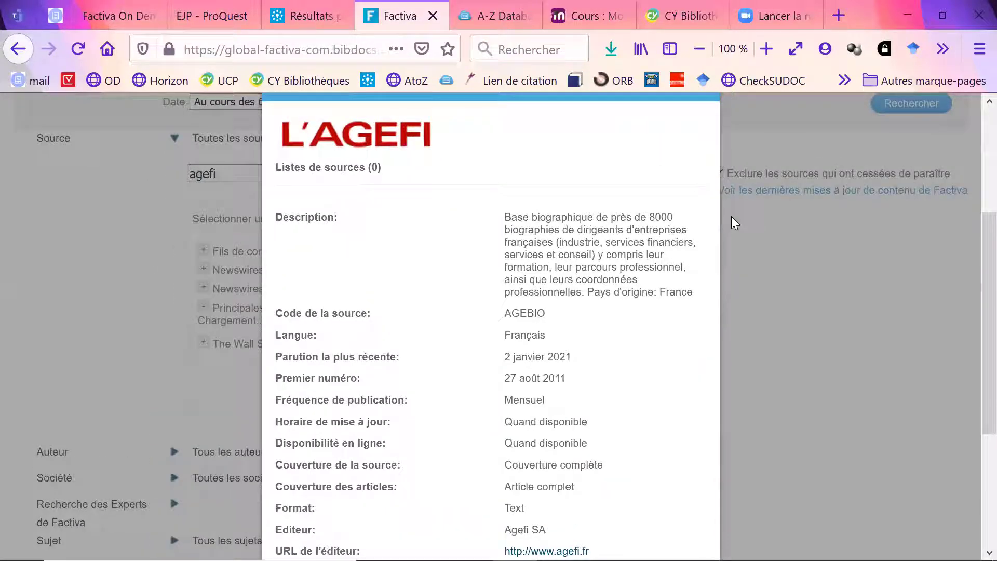
{"action": "scroll", "coordinate": [972, 186], "scroll_direction": "up", "scroll_amount": 3}
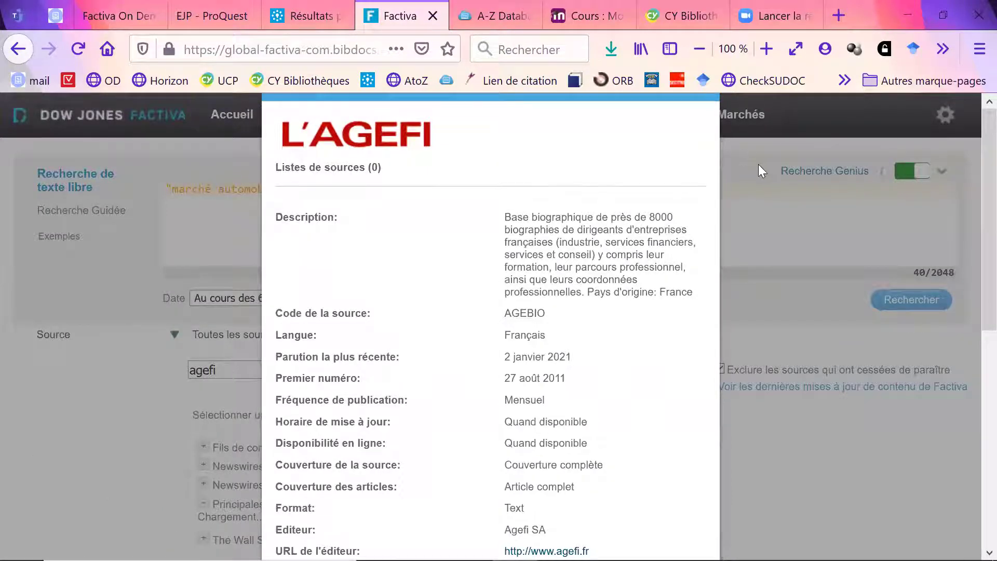
- Close the source information and remove Espagnol and Italien from the search languages
{"action": "key", "text": "ctrl+minus"}
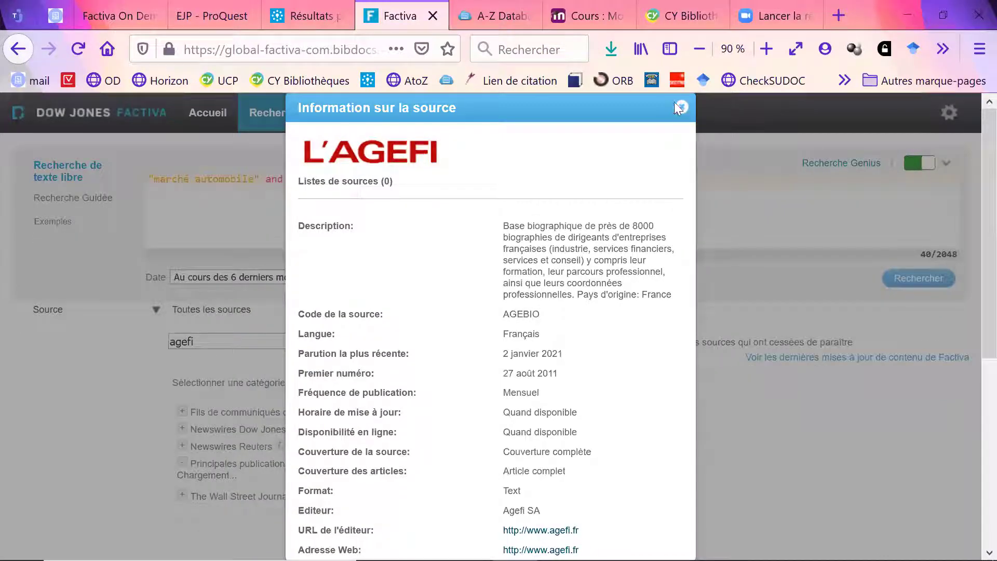
{"action": "left_click", "coordinate": [678, 109]}
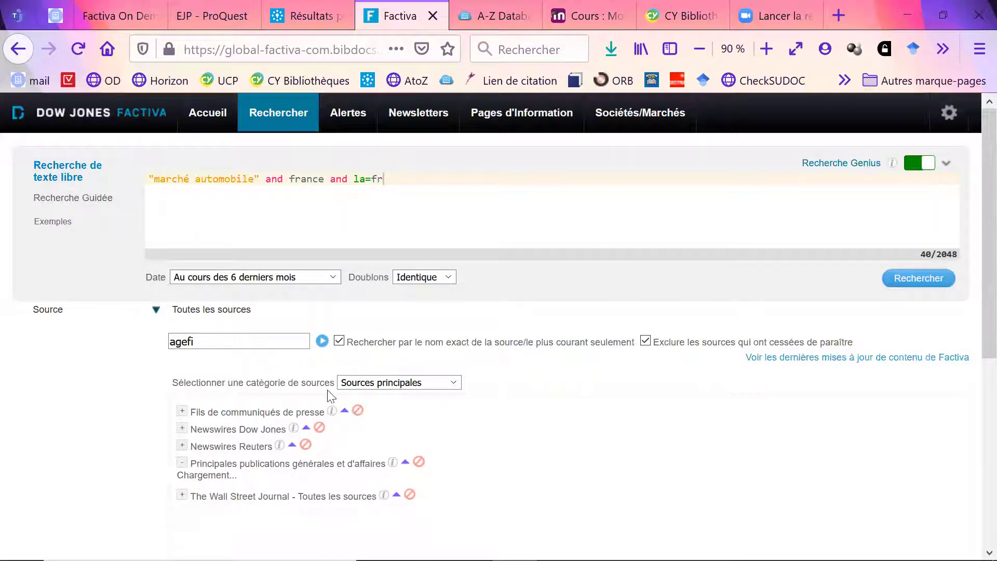
{"action": "scroll", "coordinate": [327, 389], "scroll_direction": "down", "scroll_amount": 6}
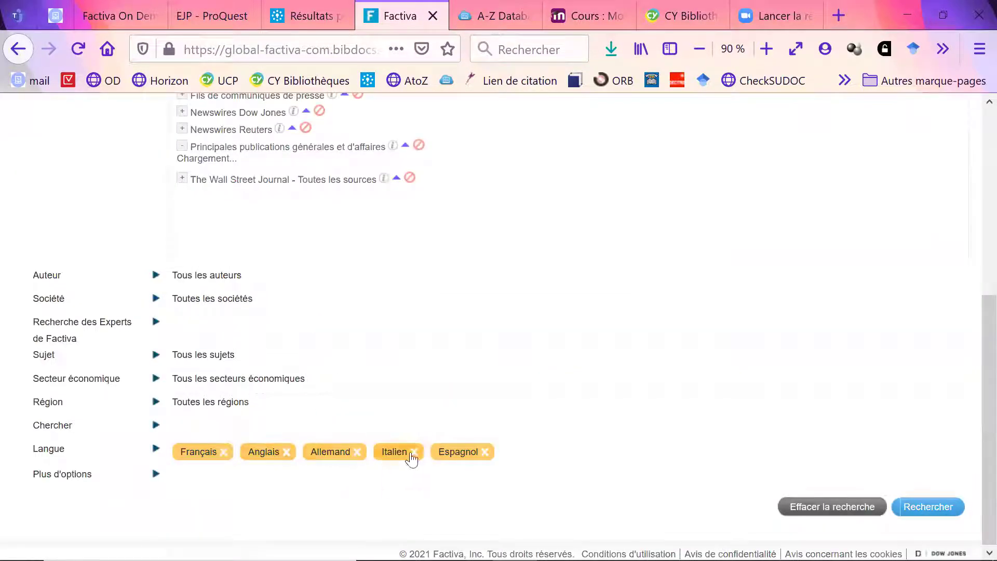
{"action": "left_click", "coordinate": [484, 452]}
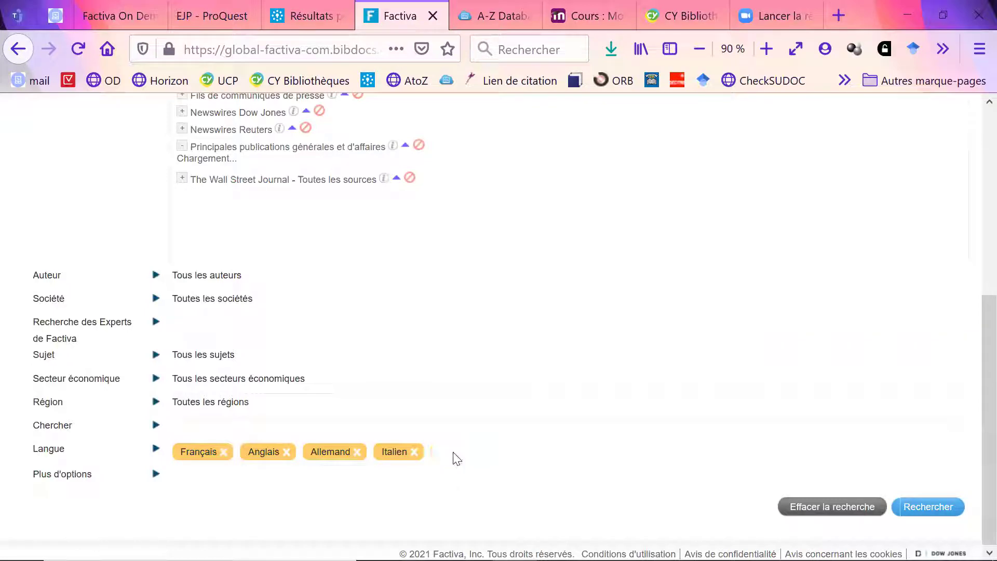
{"action": "left_click", "coordinate": [415, 452]}
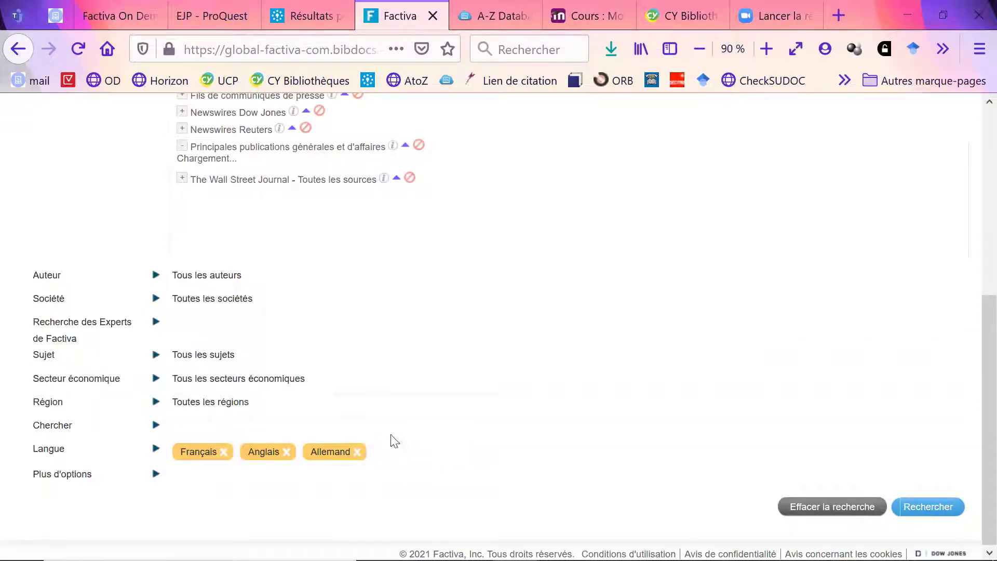
- Run the search for "marché automobile" and france and la=fr over the last six months
{"action": "scroll", "coordinate": [370, 383], "scroll_direction": "up", "scroll_amount": 3}
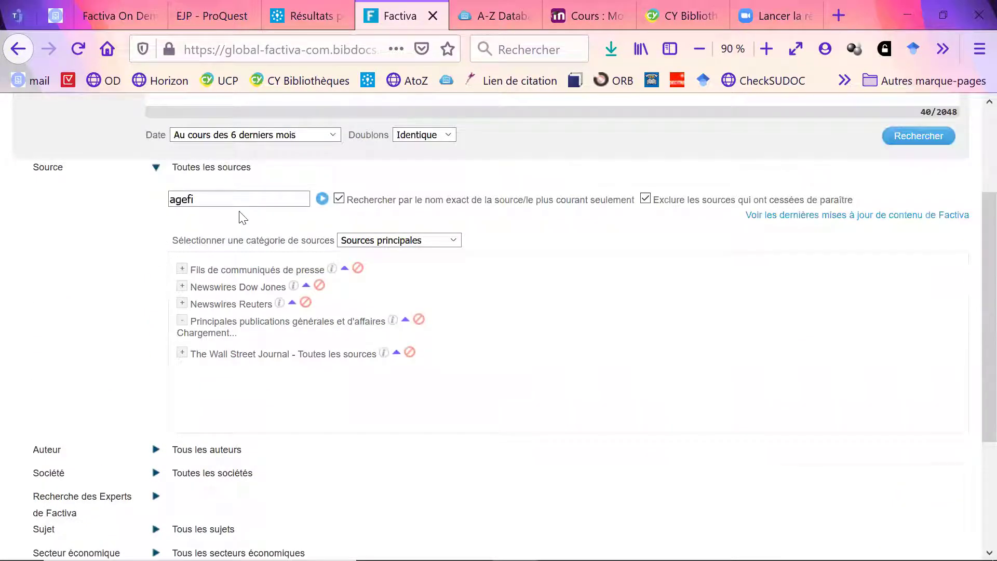
{"action": "scroll", "coordinate": [243, 413], "scroll_direction": "down", "scroll_amount": 2}
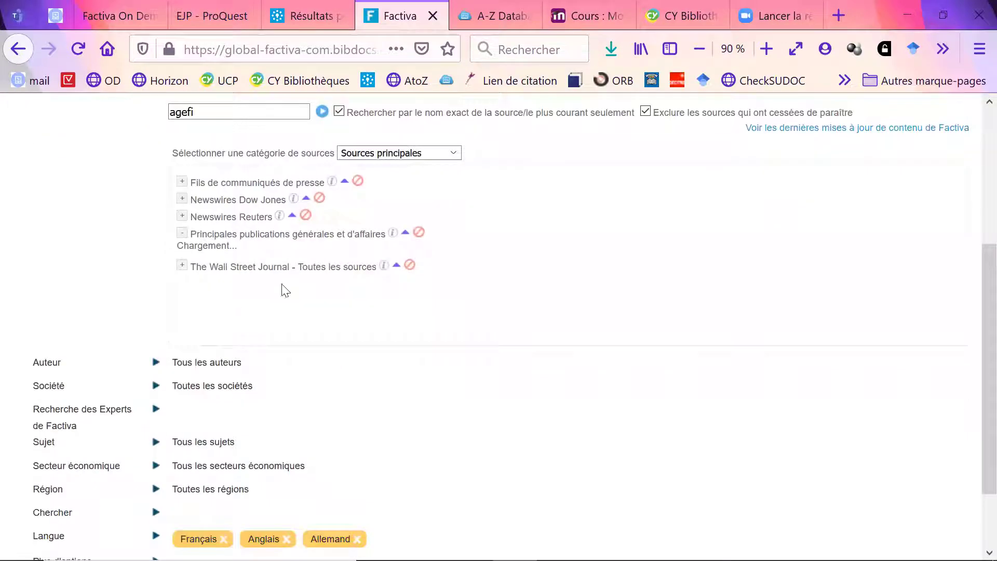
{"action": "scroll", "coordinate": [270, 328], "scroll_direction": "up", "scroll_amount": 3}
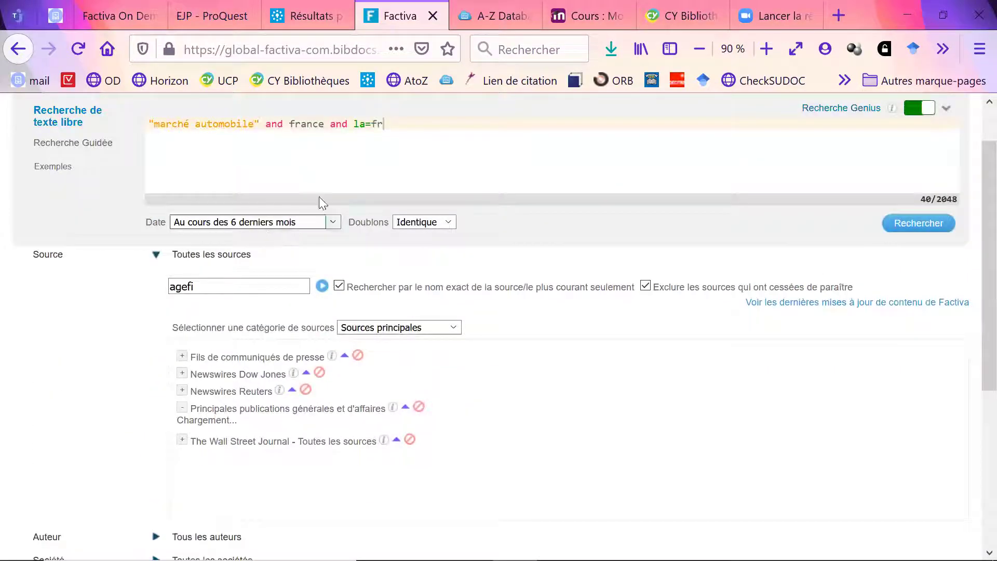
{"action": "left_click", "coordinate": [904, 228]}
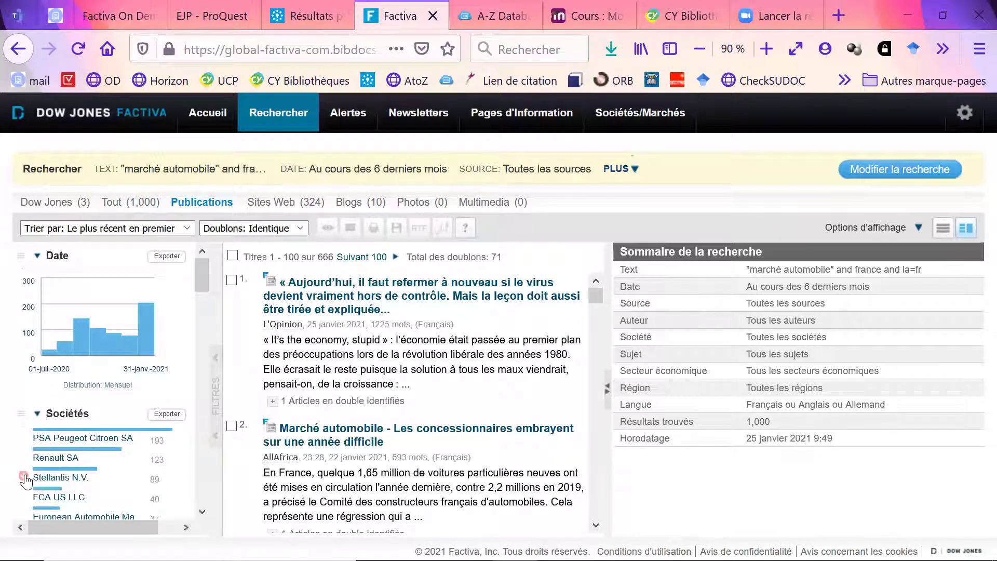
- Browse the company filters and results, and open the AllAfrica article "Marché automobile - Les concessionnaires embrayent sur une année difficile"
{"action": "scroll", "coordinate": [29, 460], "scroll_direction": "down", "scroll_amount": 3}
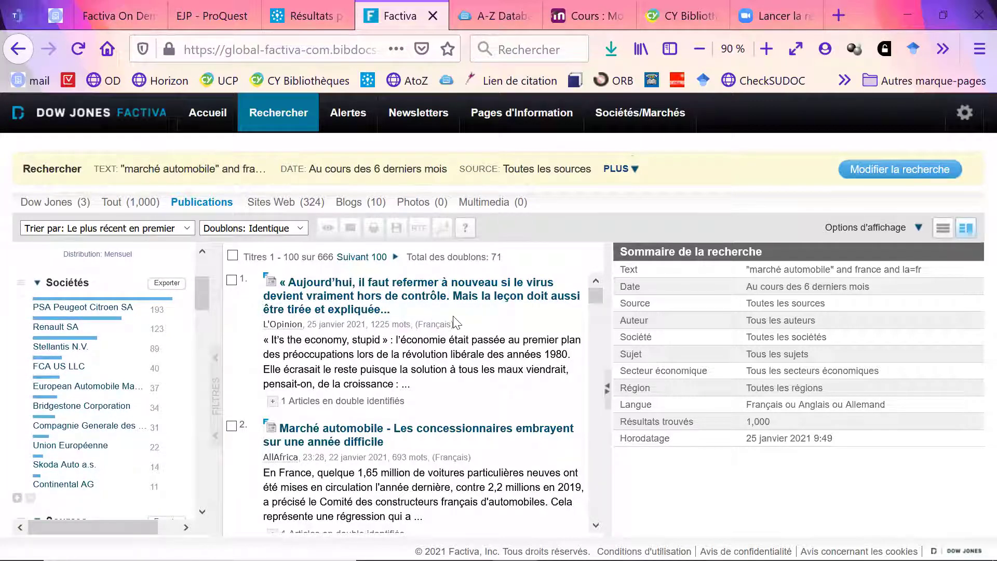
{"action": "scroll", "coordinate": [442, 341], "scroll_direction": "down", "scroll_amount": 3}
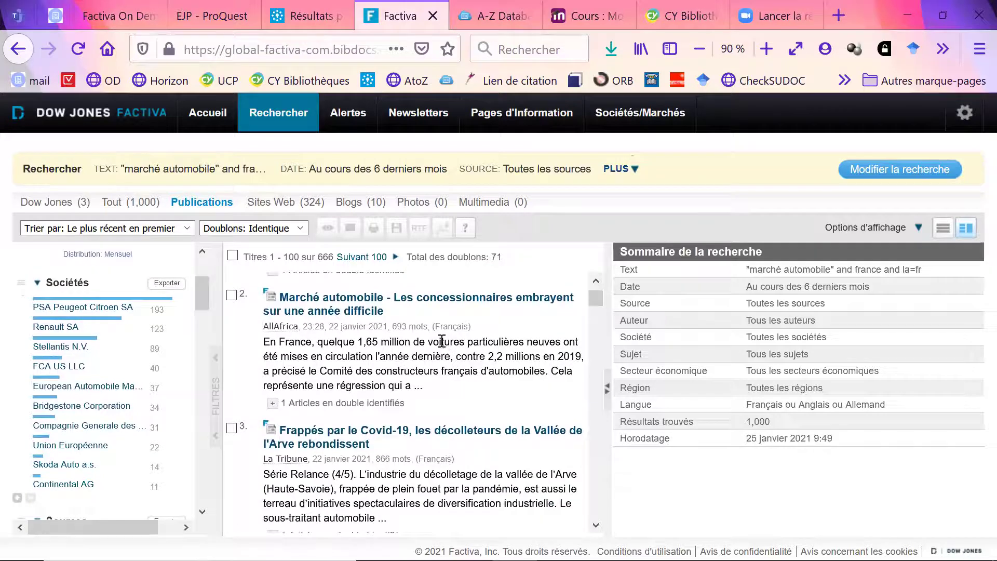
{"action": "left_click", "coordinate": [399, 311]}
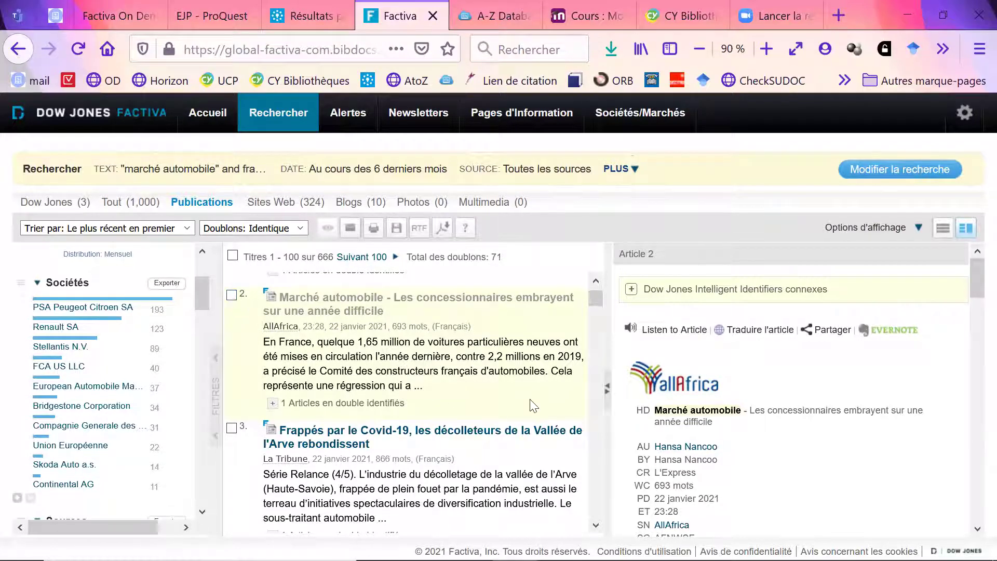
- Select the second and third articles in the results and display them together
{"action": "left_click", "coordinate": [231, 294]}
{"action": "left_click", "coordinate": [232, 429]}
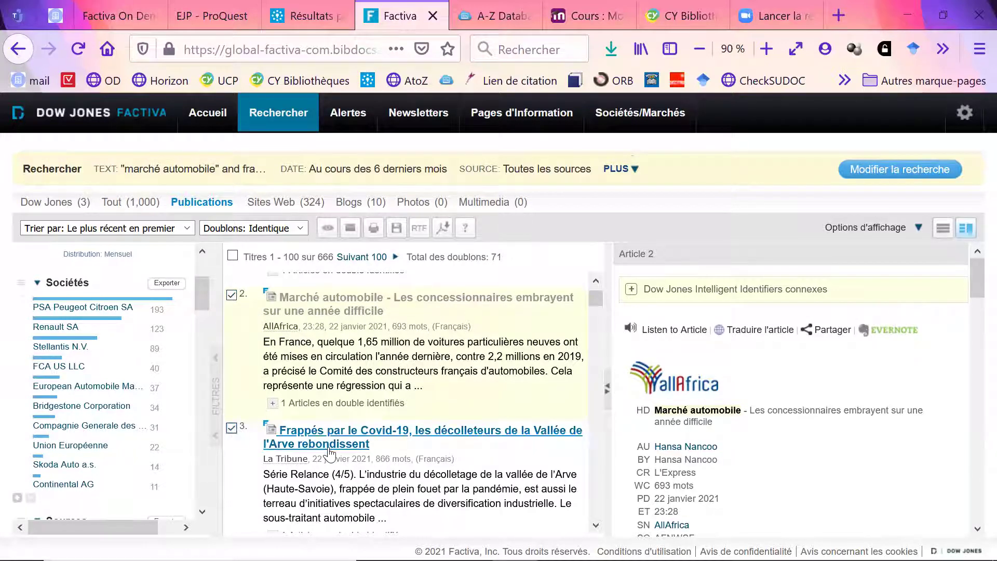
{"action": "left_click", "coordinate": [327, 231]}
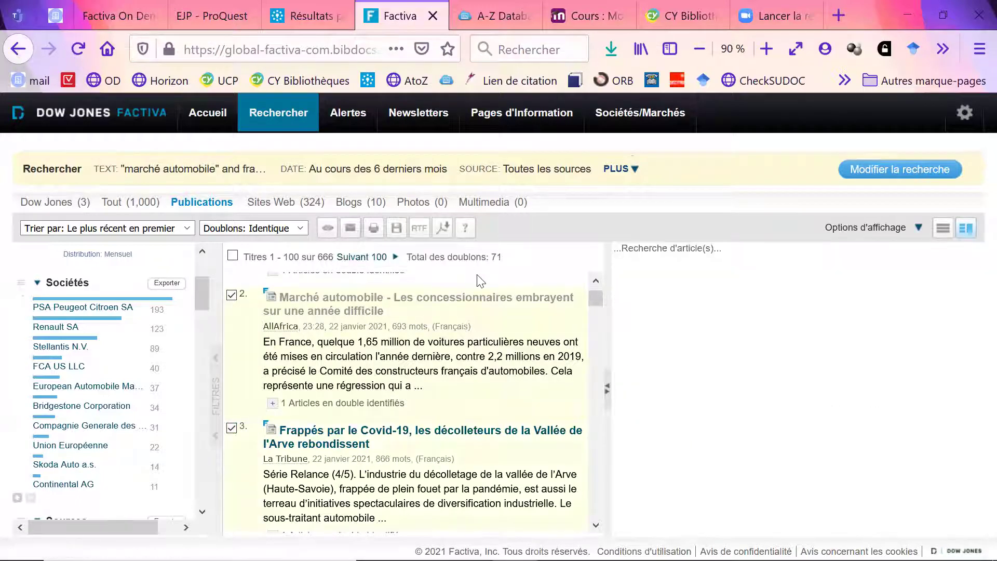
- Read through the two displayed articles and compare the headlines-only layout with the split layout
{"action": "scroll", "coordinate": [696, 383], "scroll_direction": "down", "scroll_amount": 2}
{"action": "scroll", "coordinate": [696, 383], "scroll_direction": "down", "scroll_amount": 15}
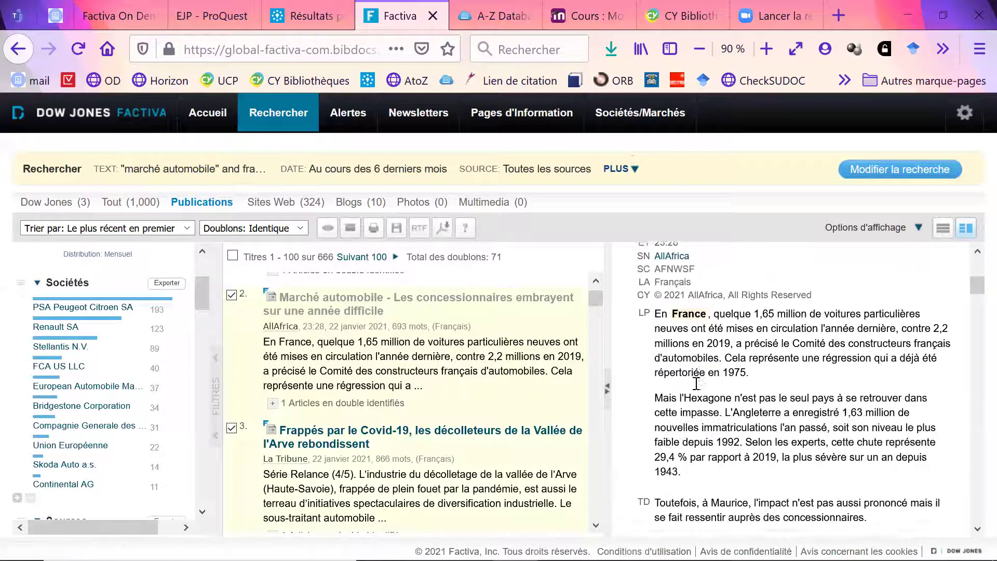
{"action": "scroll", "coordinate": [697, 384], "scroll_direction": "down", "scroll_amount": 10}
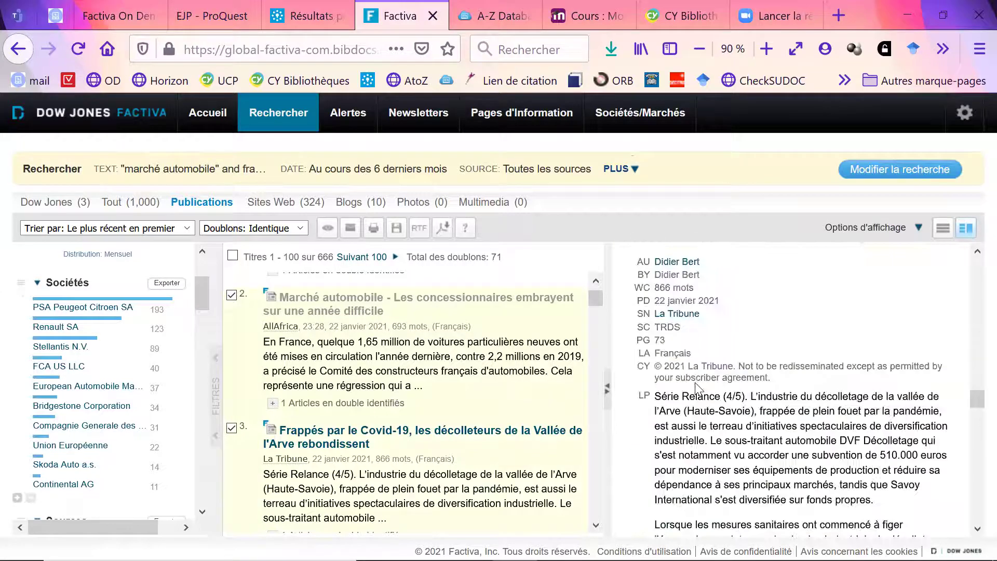
{"action": "scroll", "coordinate": [868, 392], "scroll_direction": "down", "scroll_amount": 4}
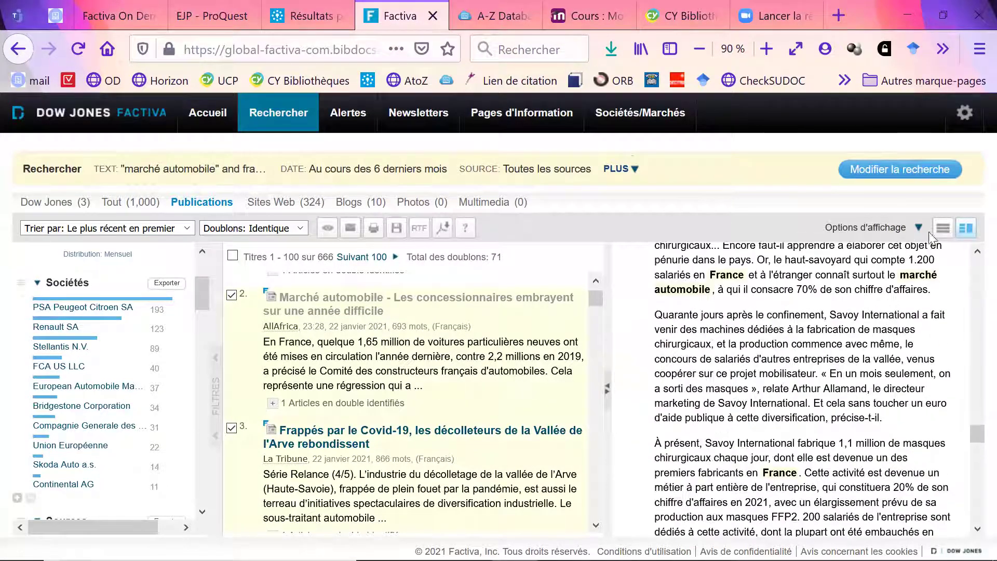
{"action": "left_click", "coordinate": [943, 229]}
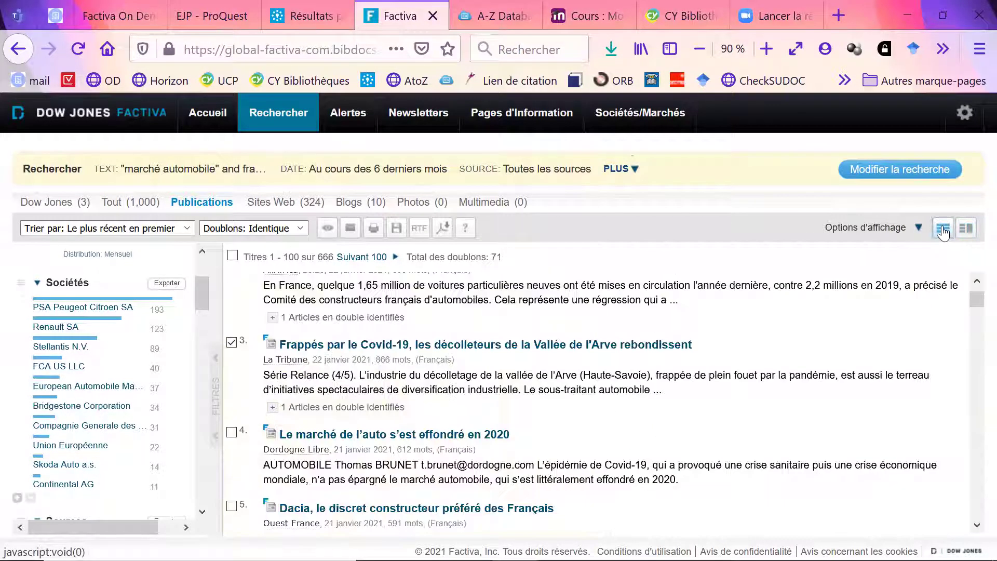
{"action": "left_click", "coordinate": [966, 228]}
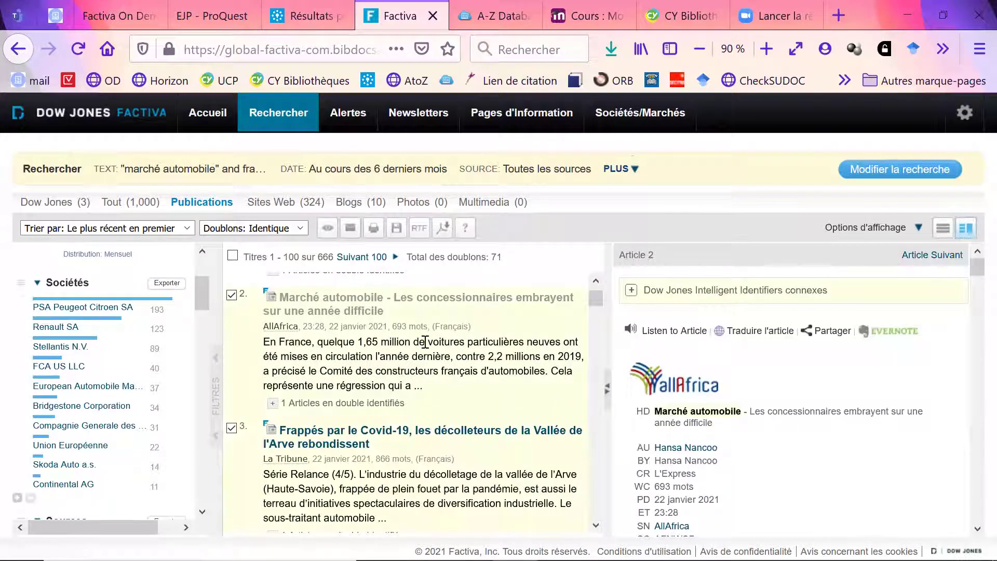
- Examine the e-mail form for the selected articles, including the sender name, recipient and reply-to address fields, and close it without sending
{"action": "left_click", "coordinate": [349, 229]}
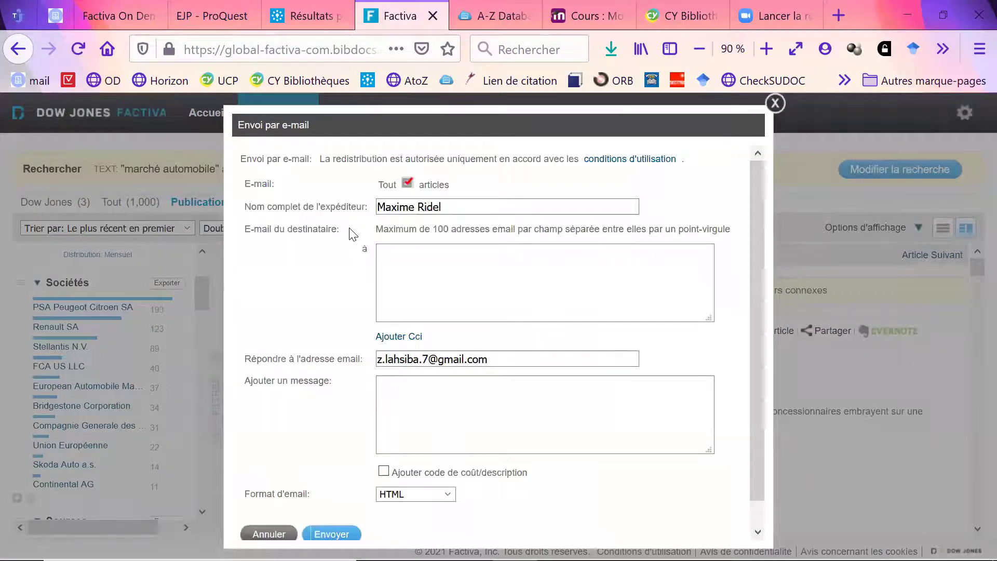
{"action": "left_click_drag", "start_coordinate": [547, 205], "coordinate": [340, 208]}
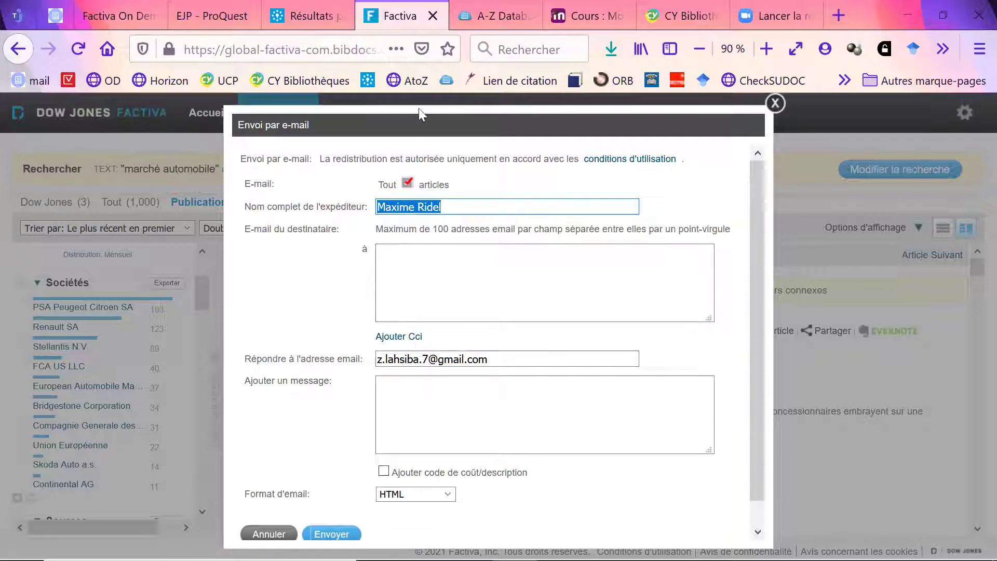
{"action": "left_click_drag", "start_coordinate": [333, 48], "coordinate": [390, 52]}
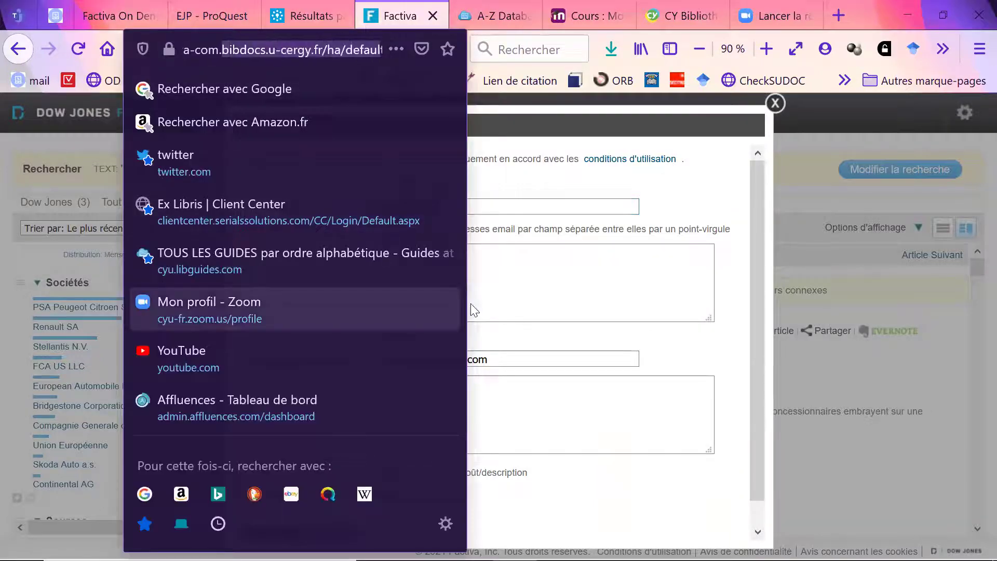
{"action": "left_click", "coordinate": [408, 353]}
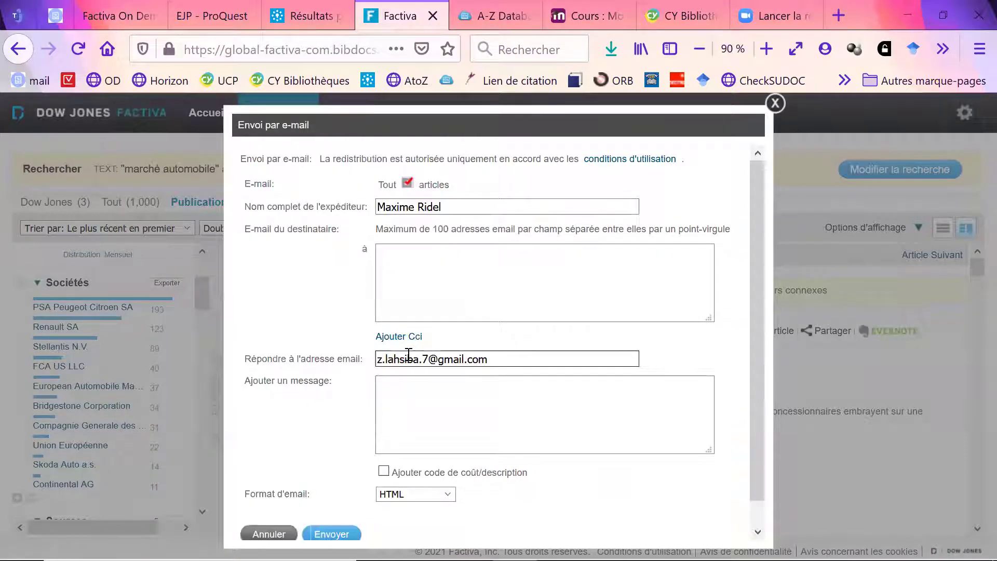
{"action": "left_click", "coordinate": [448, 263]}
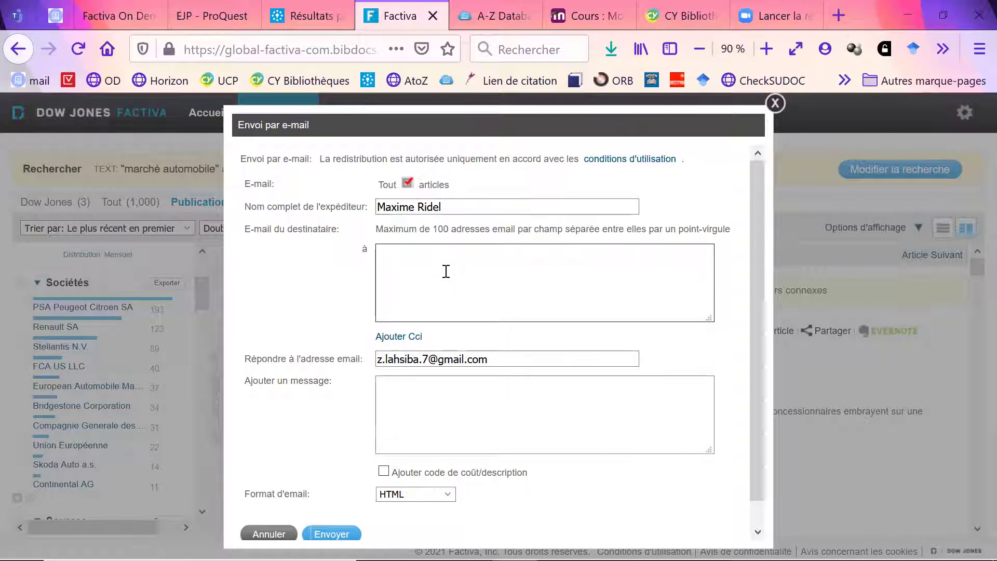
{"action": "left_click", "coordinate": [776, 103]}
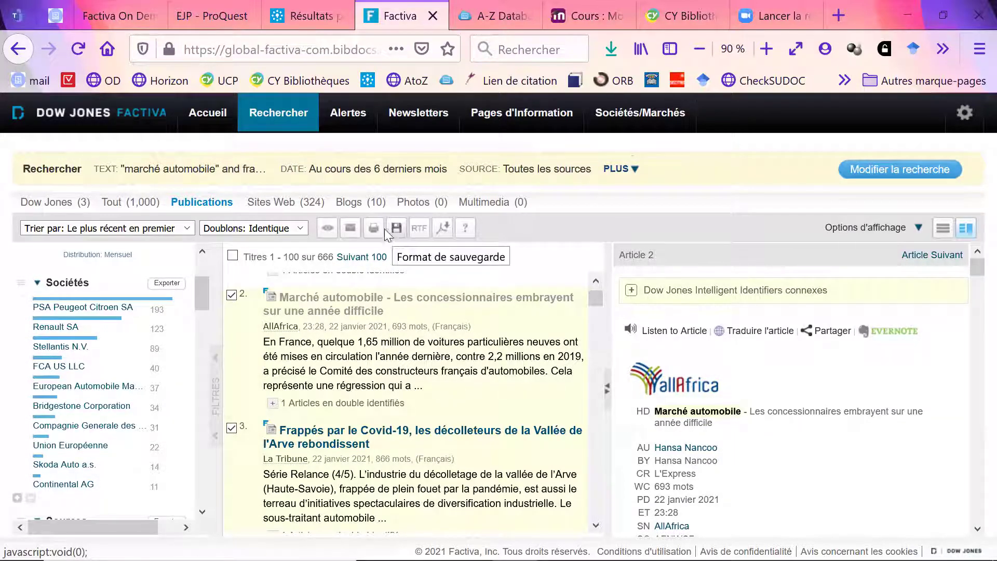
- Open the selected articles in the full-article save format, review their text and indexing fields, and close that window
{"action": "mouse_move", "coordinate": [375, 234]}
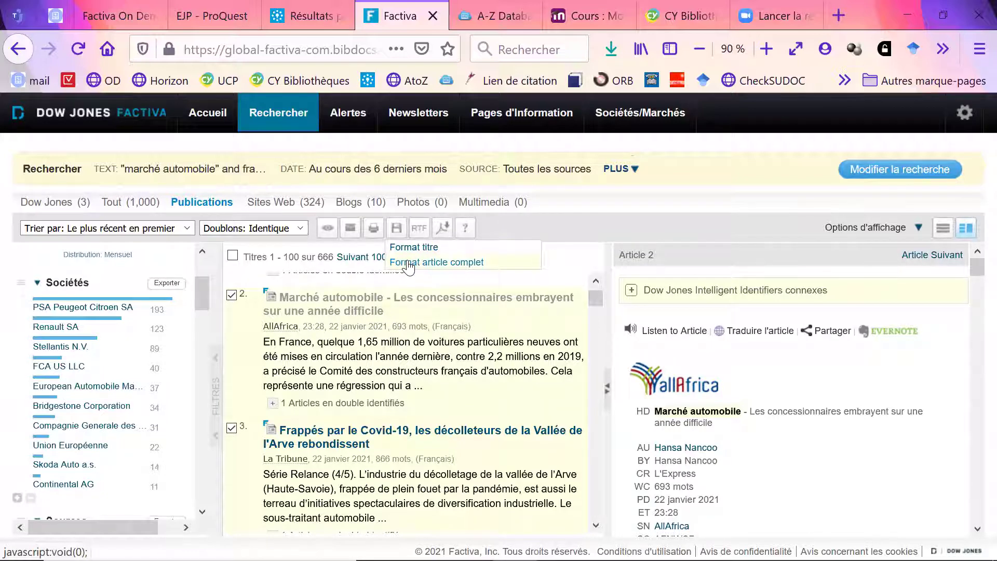
{"action": "left_click", "coordinate": [409, 263]}
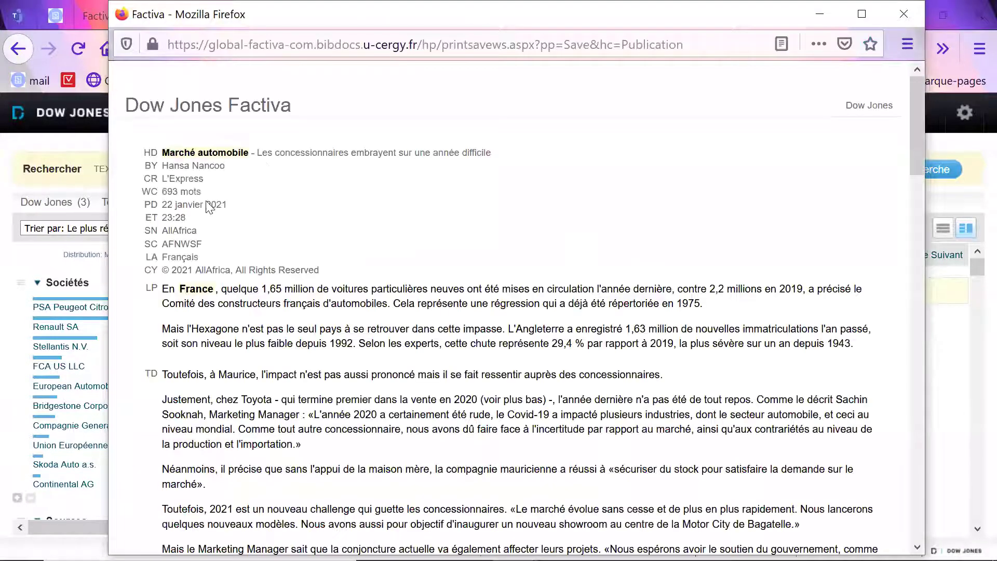
{"action": "scroll", "coordinate": [382, 371], "scroll_direction": "down", "scroll_amount": 20}
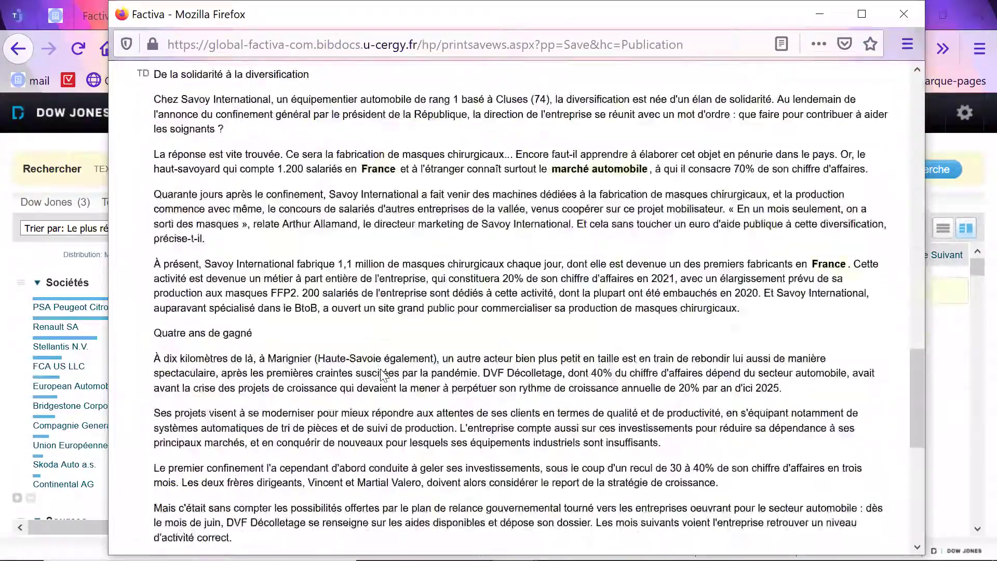
{"action": "scroll", "coordinate": [383, 374], "scroll_direction": "down", "scroll_amount": 8}
{"action": "scroll", "coordinate": [307, 431], "scroll_direction": "up", "scroll_amount": 20}
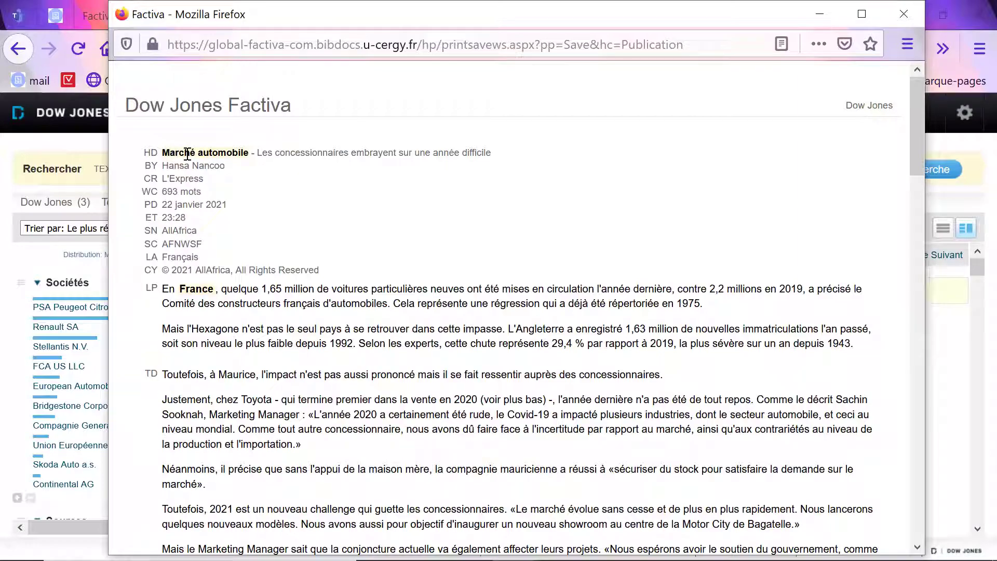
{"action": "scroll", "coordinate": [305, 315], "scroll_direction": "down", "scroll_amount": 2}
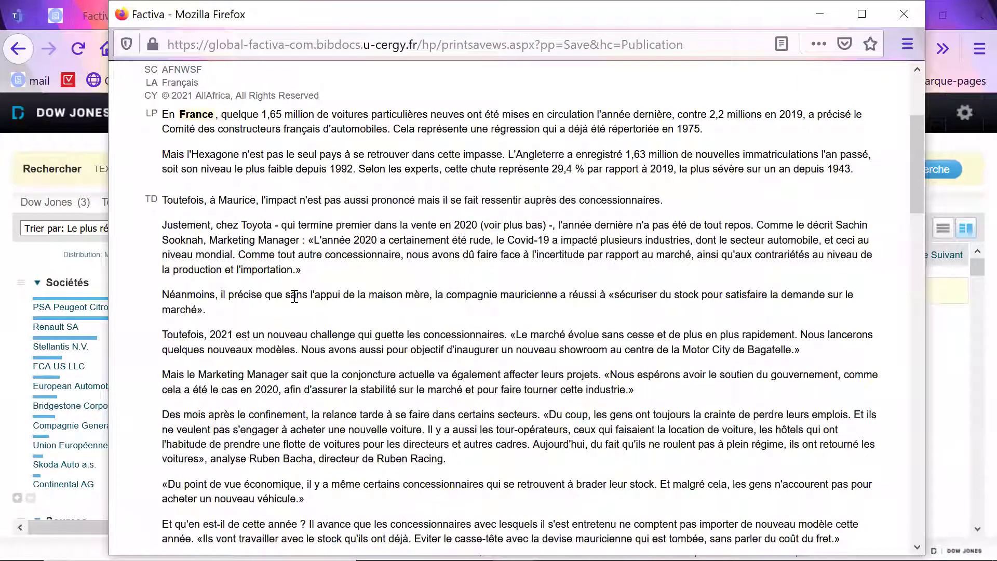
{"action": "scroll", "coordinate": [272, 245], "scroll_direction": "down", "scroll_amount": 1}
{"action": "scroll", "coordinate": [272, 240], "scroll_direction": "down", "scroll_amount": 10}
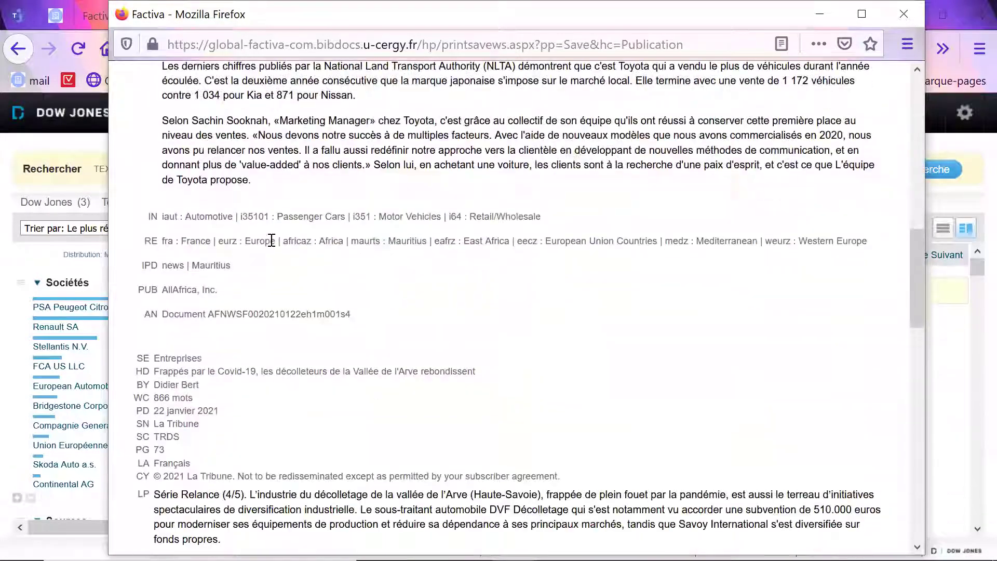
{"action": "scroll", "coordinate": [271, 242], "scroll_direction": "down", "scroll_amount": 6}
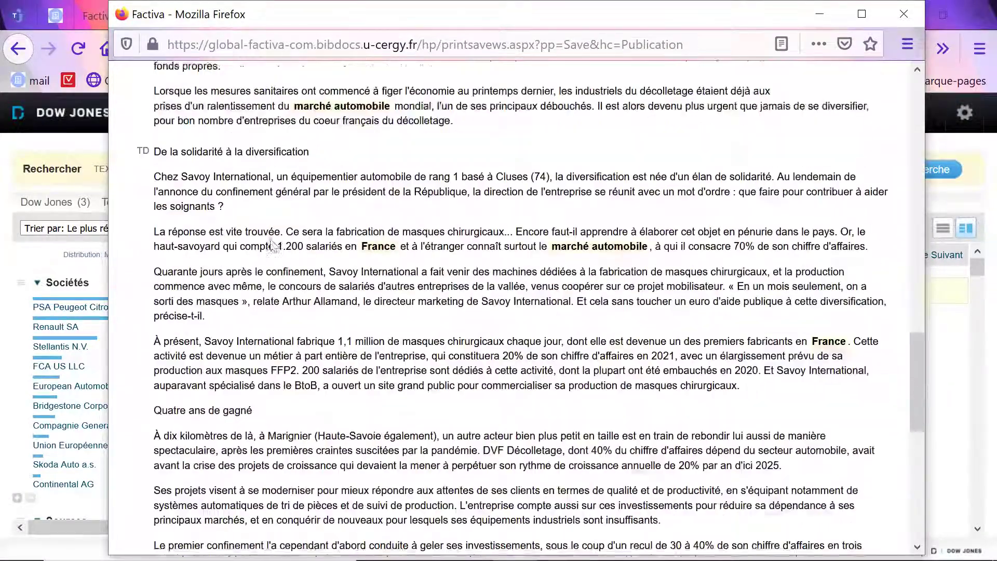
{"action": "left_click_drag", "start_coordinate": [299, 275], "coordinate": [580, 439]}
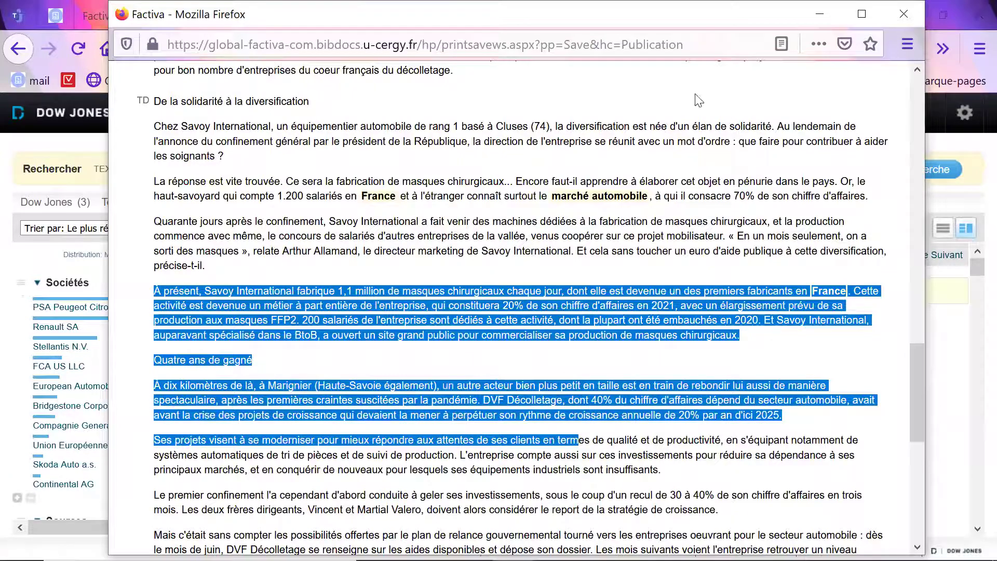
{"action": "left_click", "coordinate": [904, 16]}
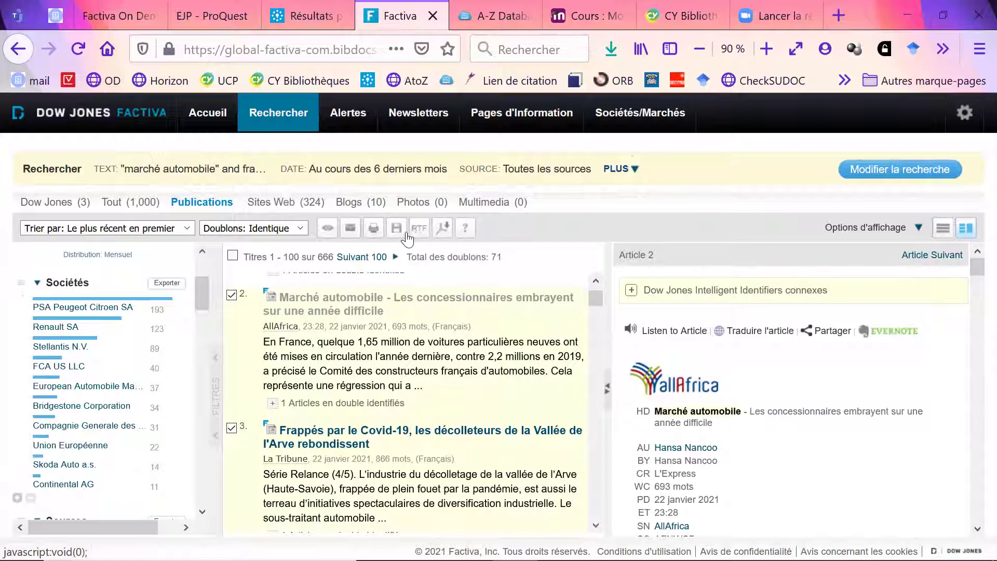
{"action": "left_click", "coordinate": [443, 229]}
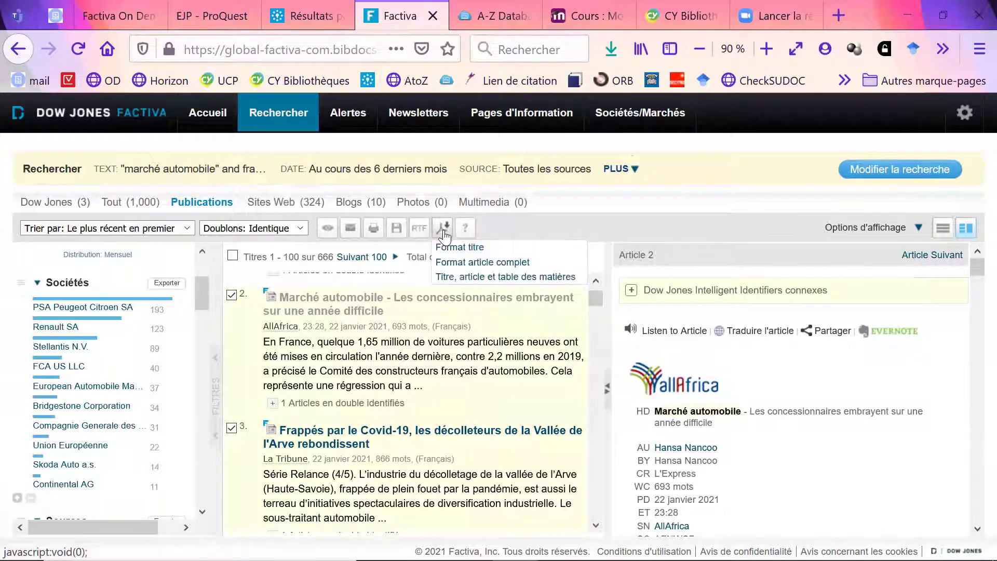
{"action": "left_click", "coordinate": [476, 278]}
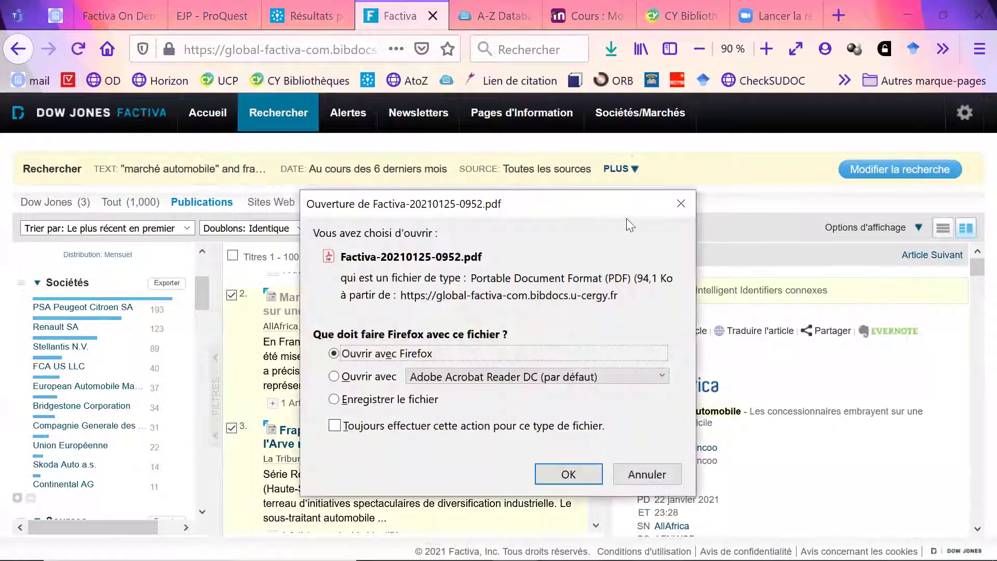
{"action": "left_click", "coordinate": [684, 204]}
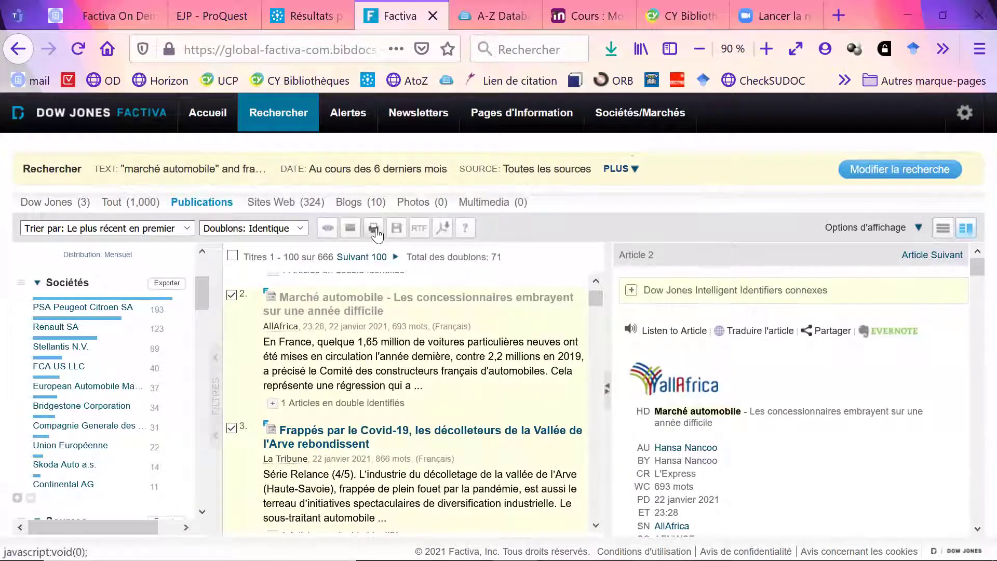
- Export the selected articles as a PDF with titles, articles and table of contents, and open the file in Firefox
{"action": "mouse_move", "coordinate": [376, 231]}
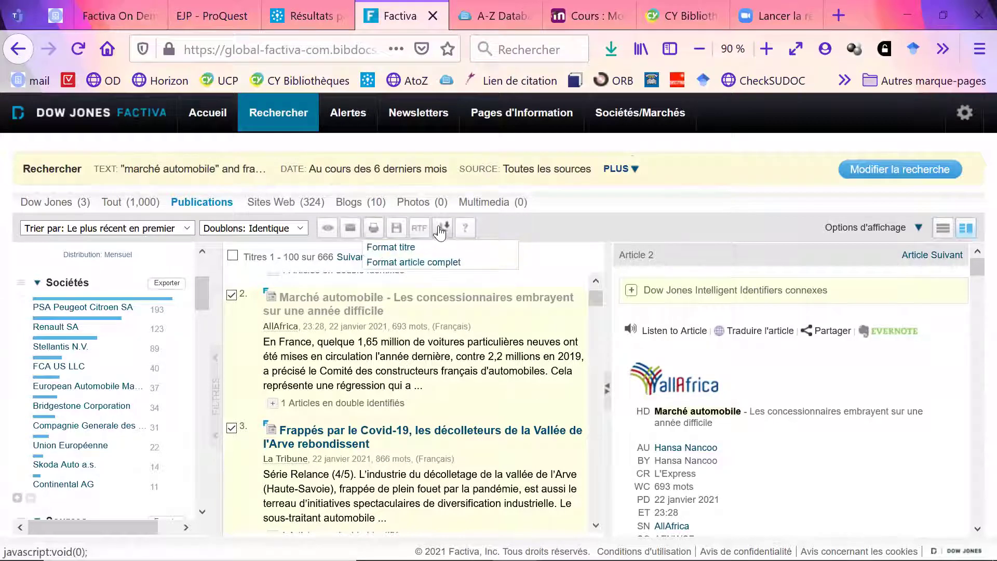
{"action": "mouse_move", "coordinate": [440, 231]}
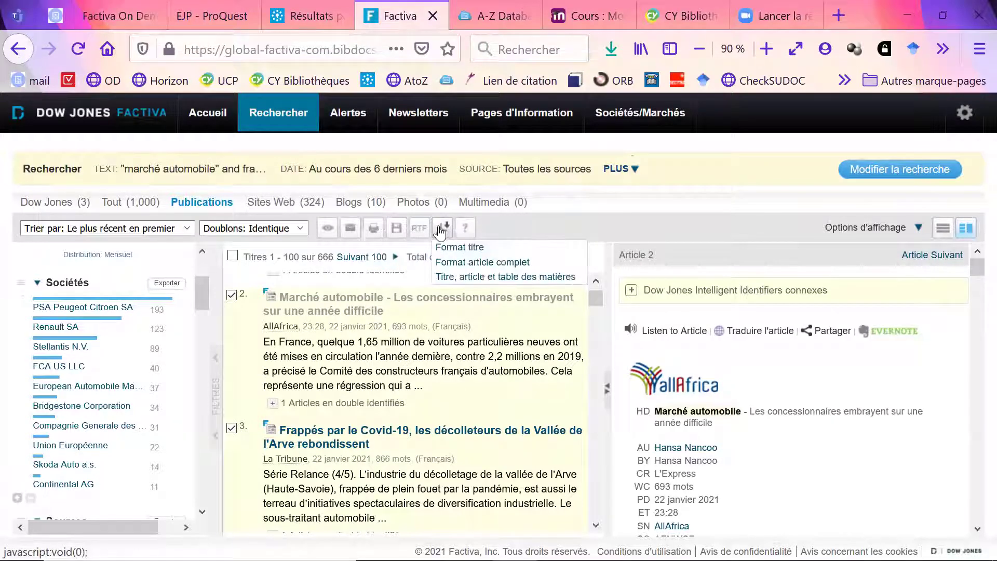
{"action": "left_click", "coordinate": [455, 279]}
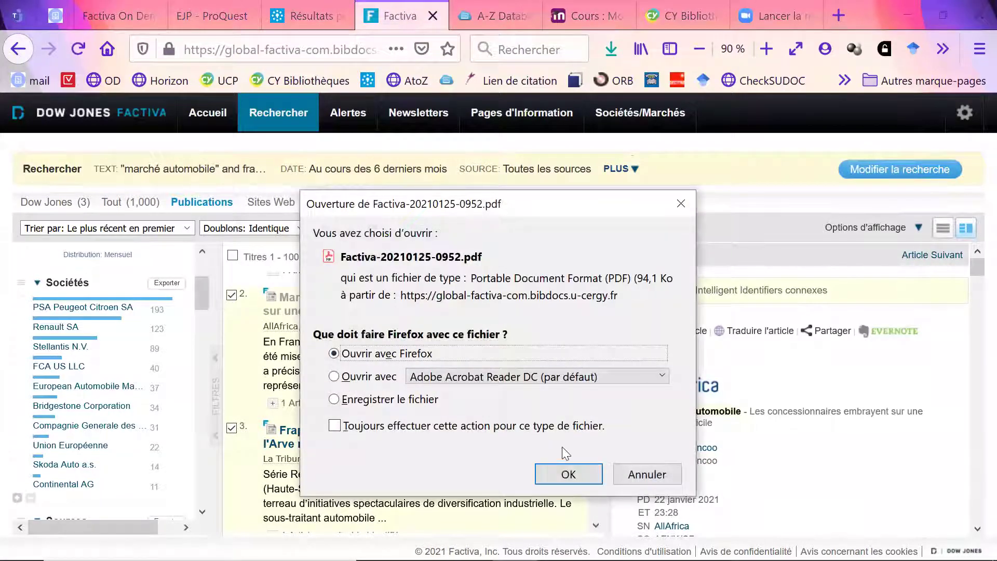
{"action": "left_click", "coordinate": [566, 476]}
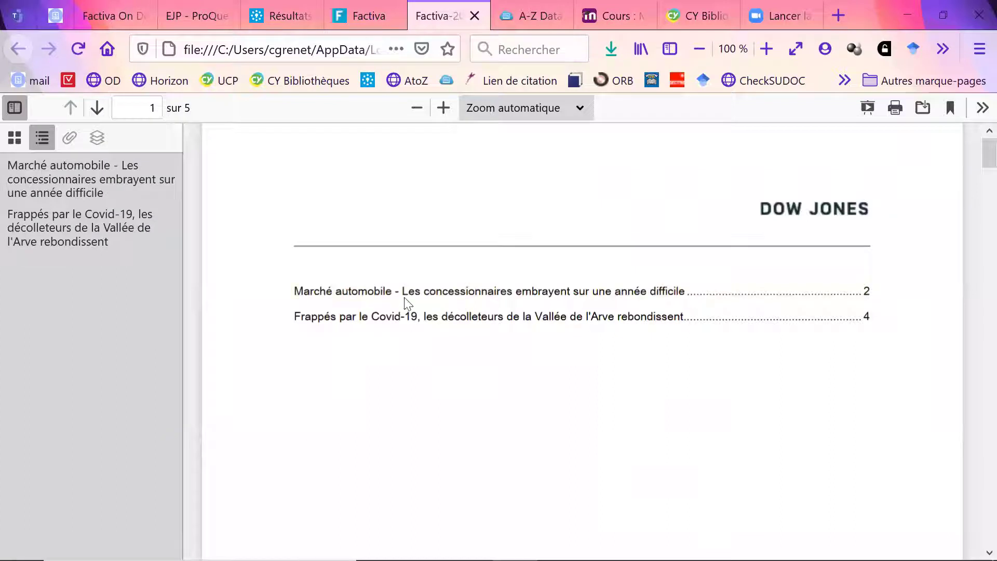
- Follow the first article's link in the PDF's table of contents and look through both exported articles
{"action": "scroll", "coordinate": [512, 298], "scroll_direction": "down", "scroll_amount": 2}
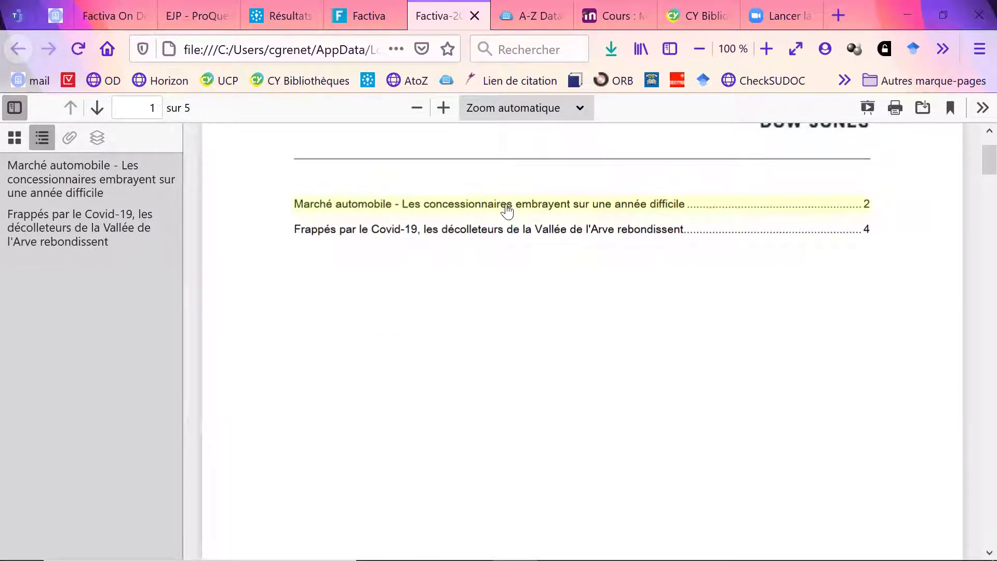
{"action": "left_click", "coordinate": [508, 211]}
{"action": "scroll", "coordinate": [508, 208], "scroll_direction": "down", "scroll_amount": 20}
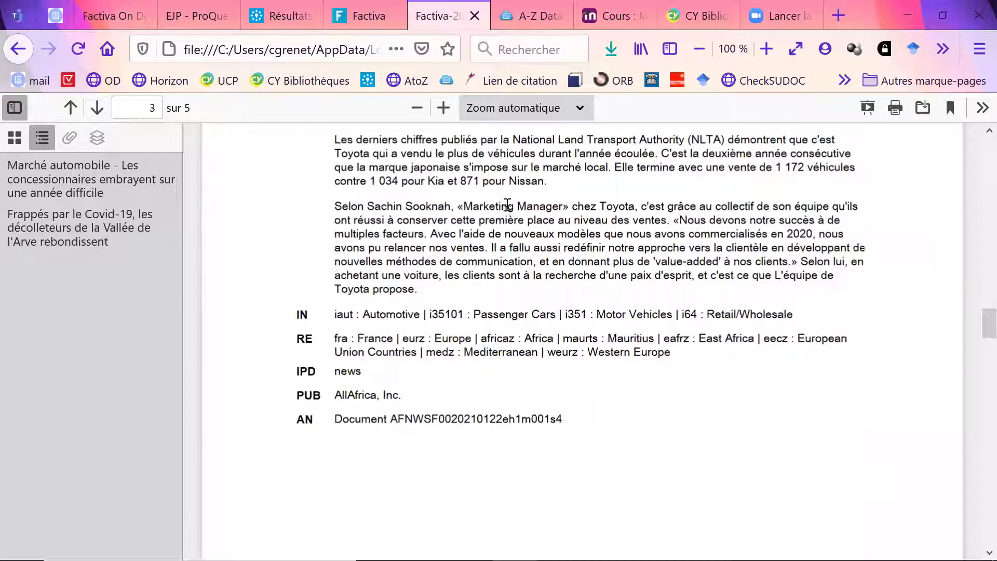
{"action": "scroll", "coordinate": [509, 207], "scroll_direction": "down", "scroll_amount": 8}
{"action": "scroll", "coordinate": [507, 204], "scroll_direction": "down", "scroll_amount": 20}
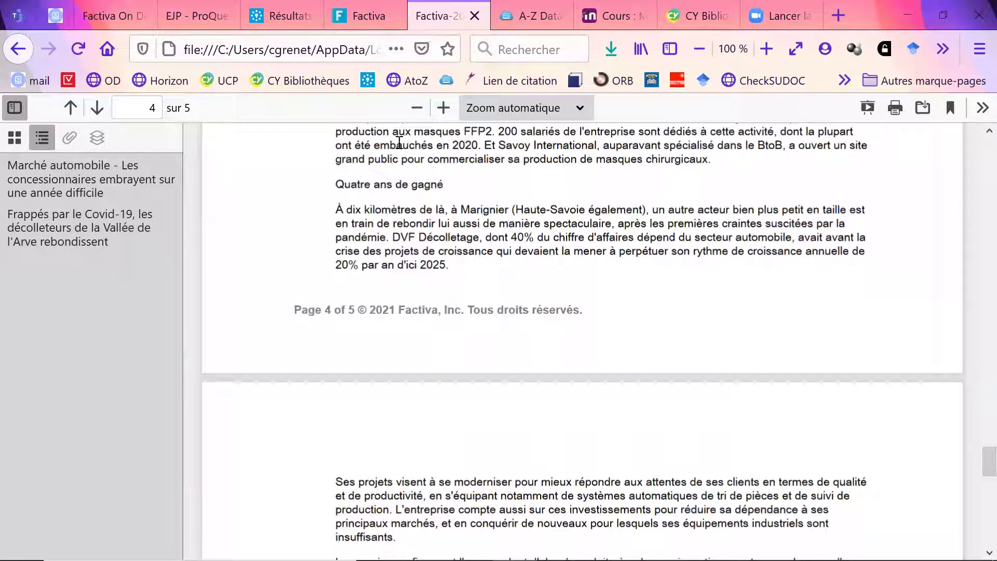
- Return to the Factiva results, export the selected articles as RTF with titles, articles and table of contents, and open the file in Word
{"action": "left_click", "coordinate": [364, 16]}
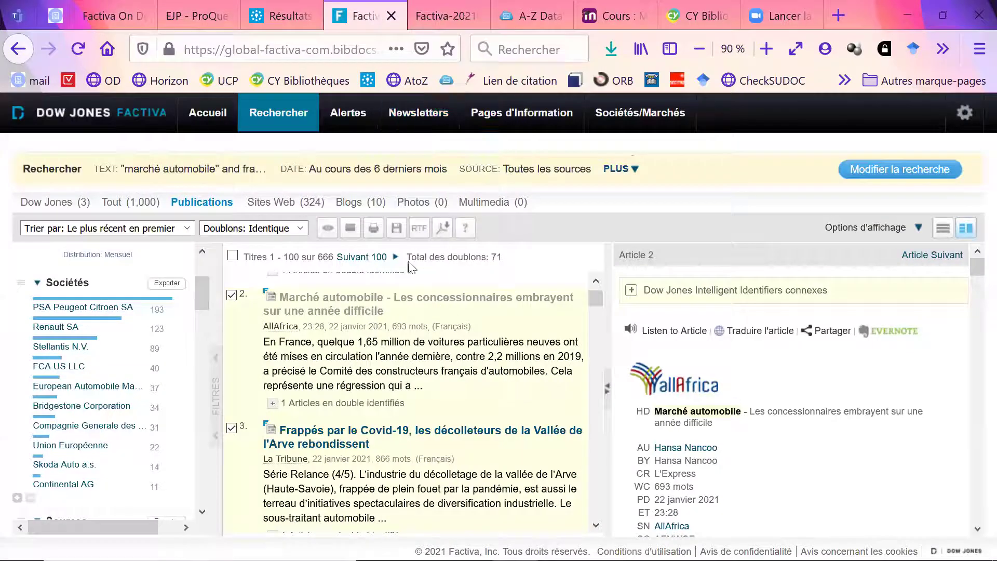
{"action": "left_click", "coordinate": [419, 229]}
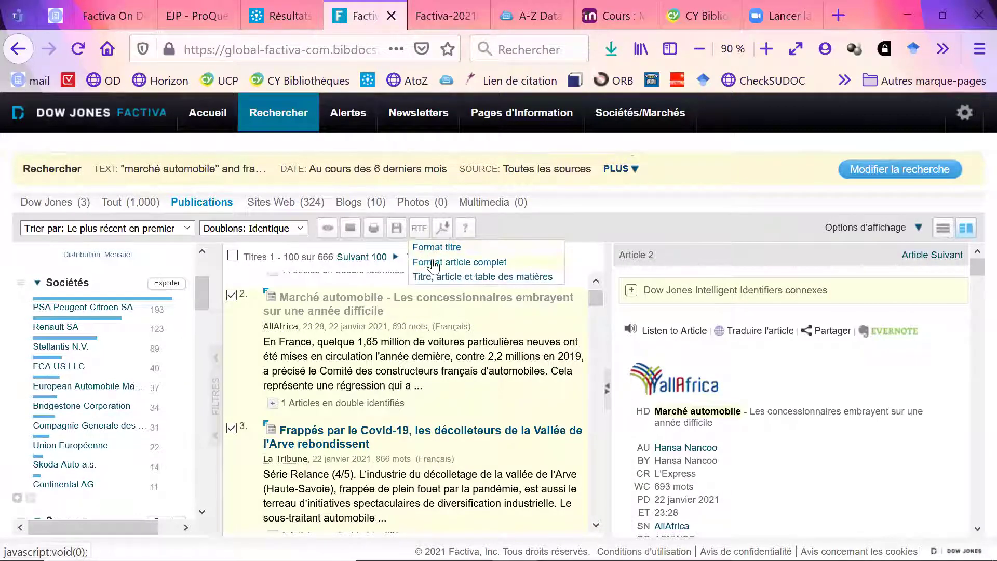
{"action": "left_click", "coordinate": [439, 278]}
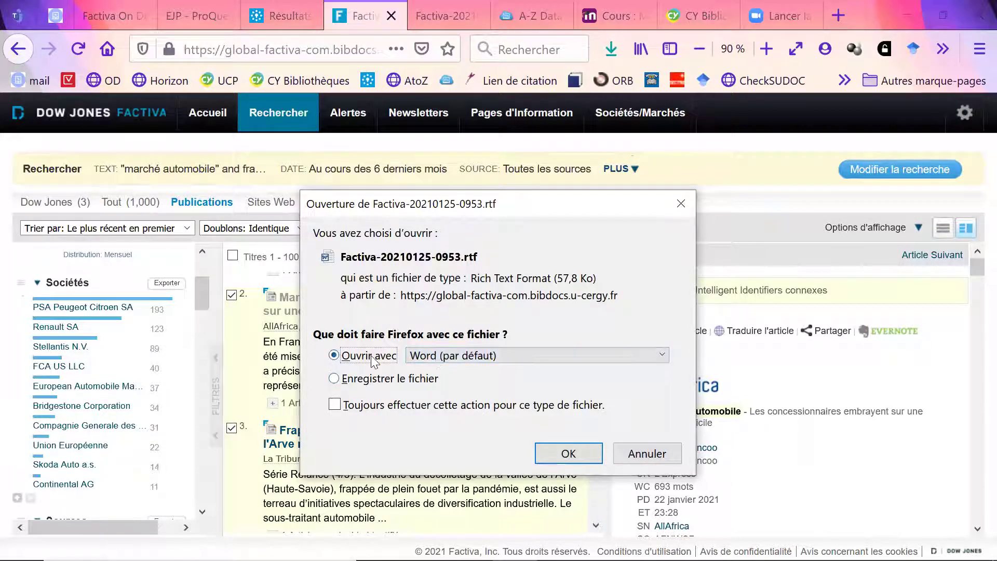
{"action": "left_click", "coordinate": [560, 453]}
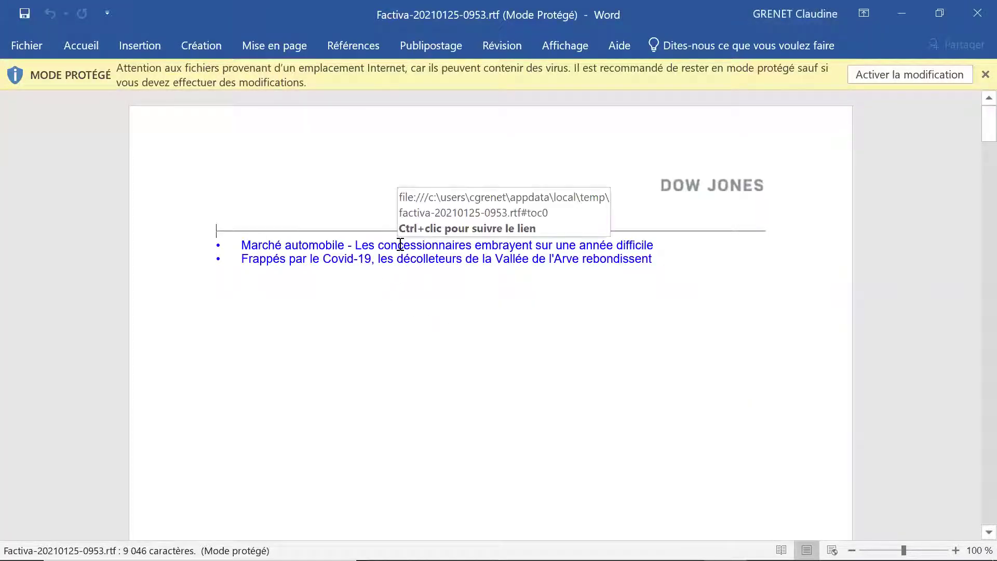
- Look through the first article in the protected RTF document and enable editing
{"action": "scroll", "coordinate": [409, 286], "scroll_direction": "down", "scroll_amount": 5}
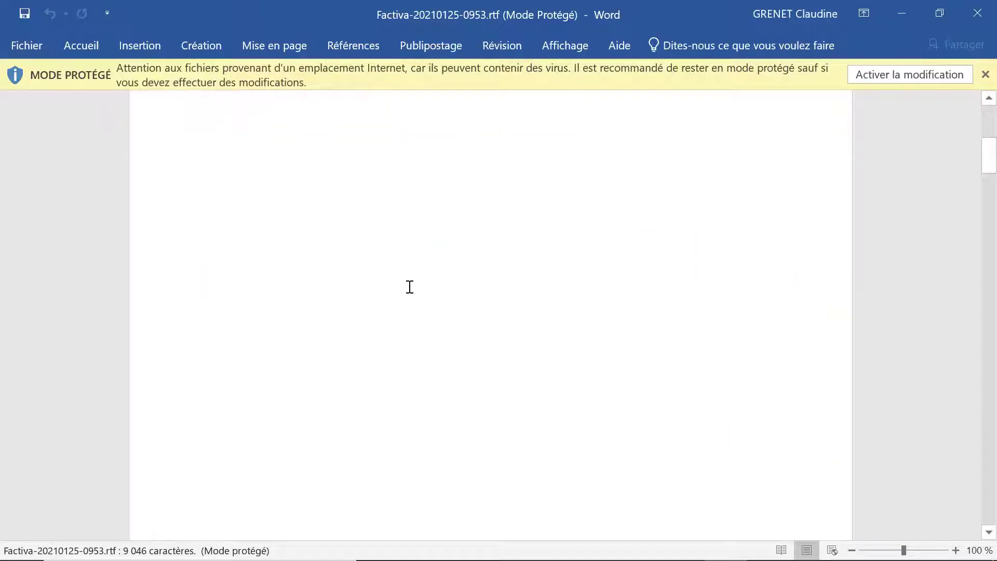
{"action": "scroll", "coordinate": [410, 286], "scroll_direction": "down", "scroll_amount": 15}
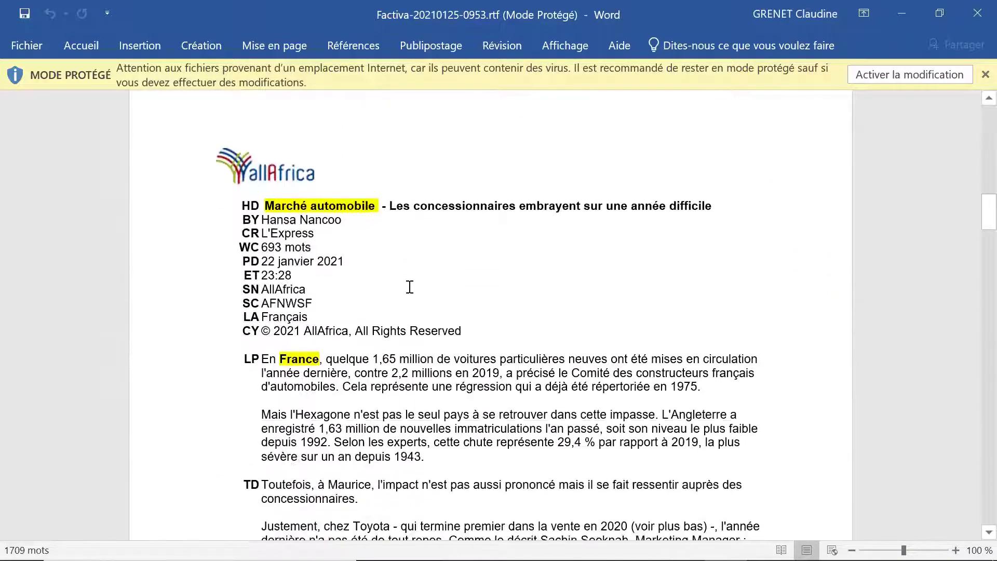
{"action": "scroll", "coordinate": [409, 287], "scroll_direction": "down", "scroll_amount": 10}
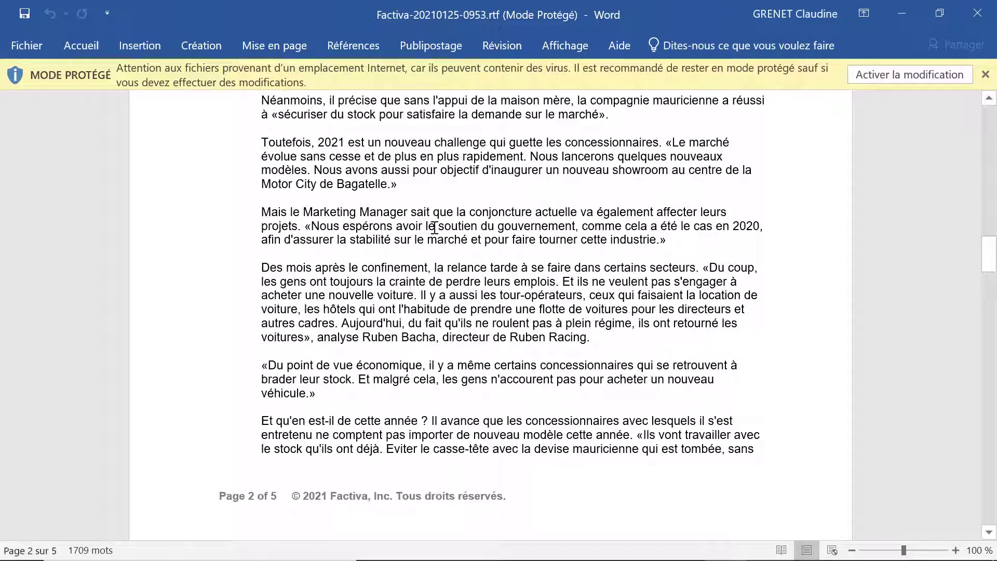
{"action": "left_click", "coordinate": [883, 80]}
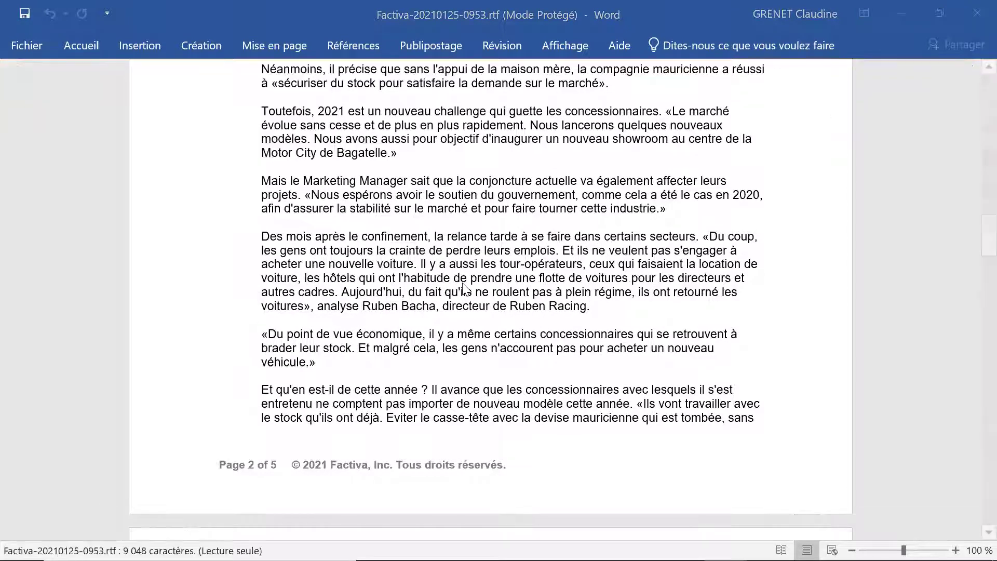
- Review the first article's text and indexing fields in the editable RTF document, and close Word
{"action": "scroll", "coordinate": [465, 283], "scroll_direction": "down", "scroll_amount": 5}
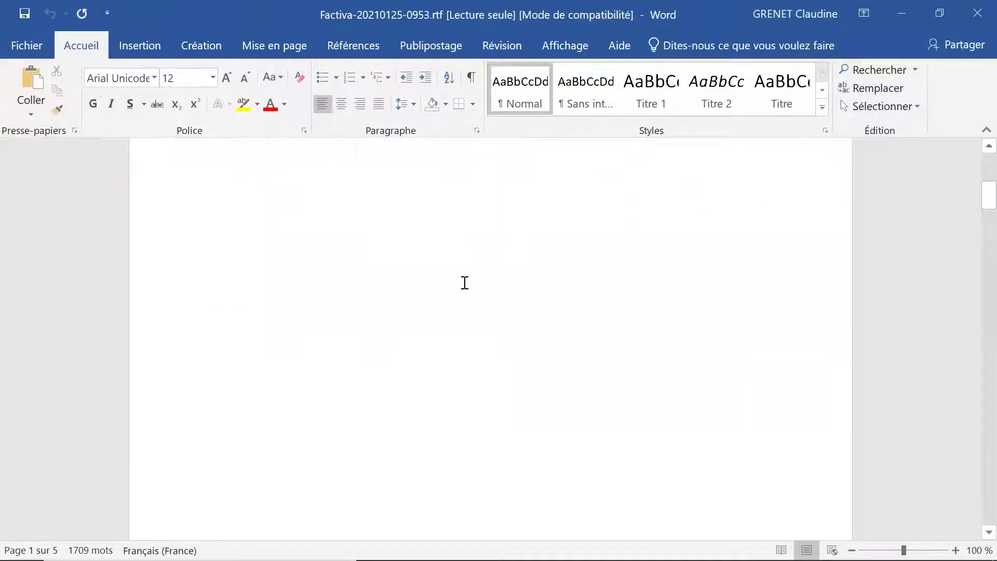
{"action": "scroll", "coordinate": [465, 282], "scroll_direction": "down", "scroll_amount": 12}
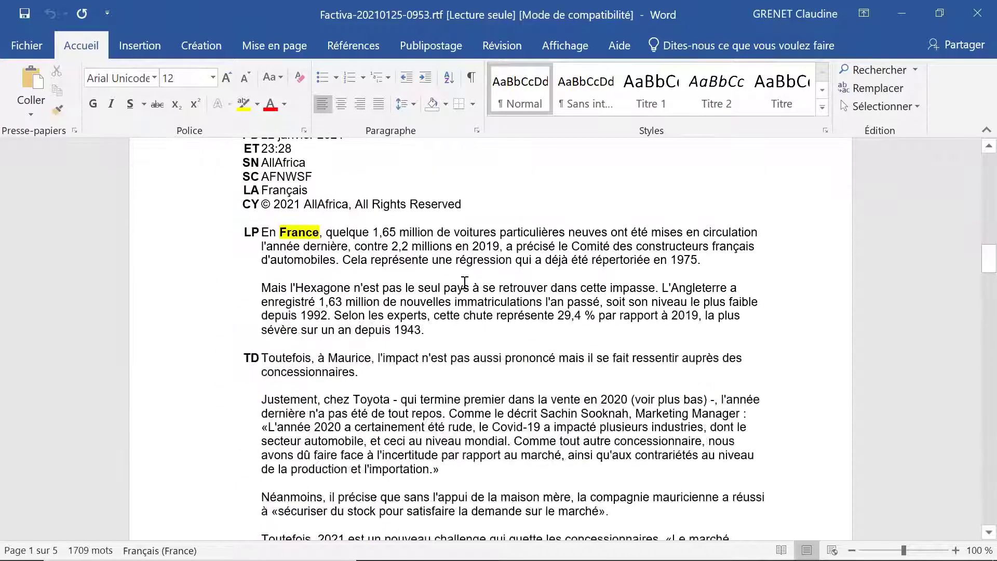
{"action": "left_click_drag", "start_coordinate": [418, 292], "coordinate": [436, 341]}
{"action": "left_click", "coordinate": [413, 374]}
{"action": "scroll", "coordinate": [413, 375], "scroll_direction": "down", "scroll_amount": 8}
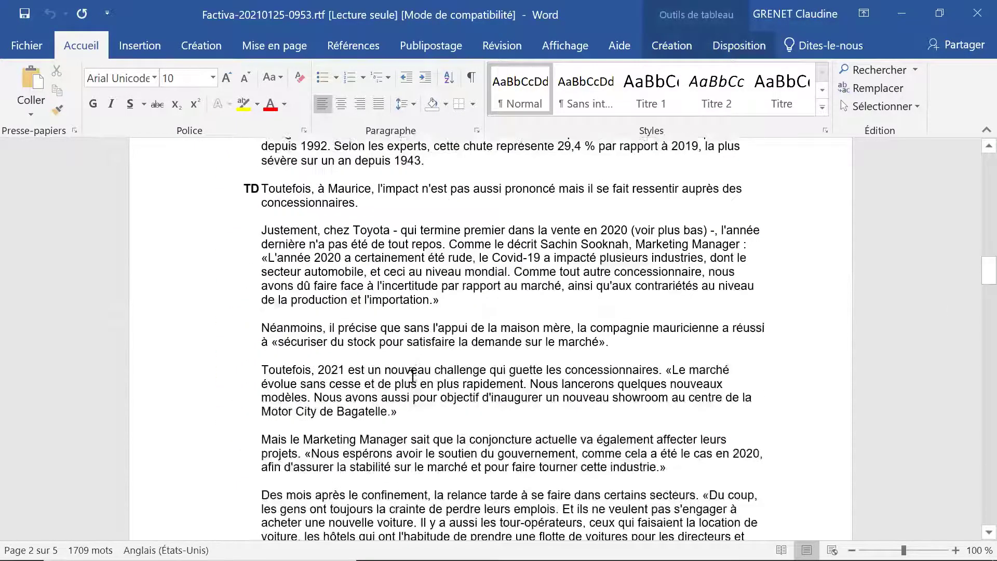
{"action": "scroll", "coordinate": [413, 375], "scroll_direction": "down", "scroll_amount": 15}
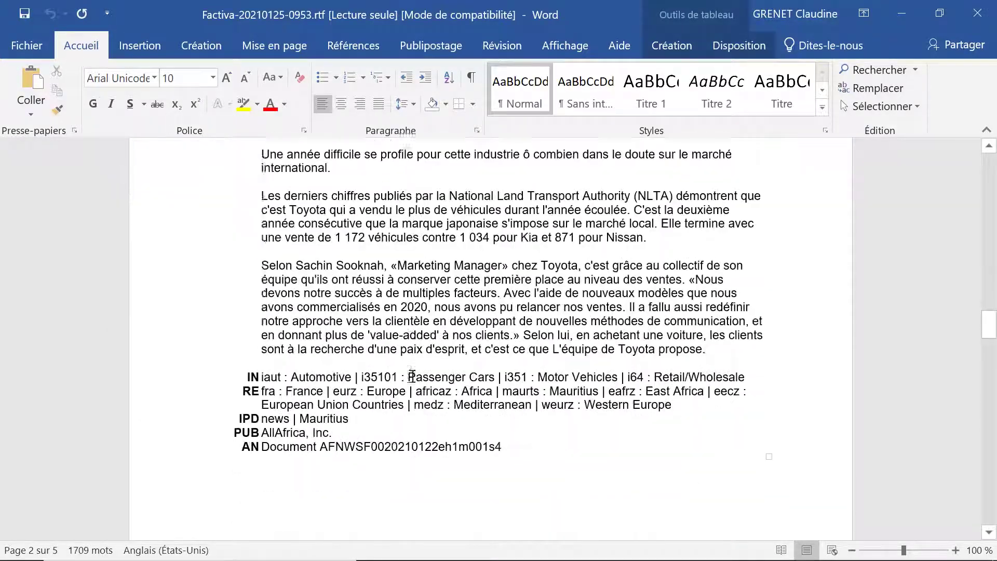
{"action": "scroll", "coordinate": [413, 375], "scroll_direction": "up", "scroll_amount": 20}
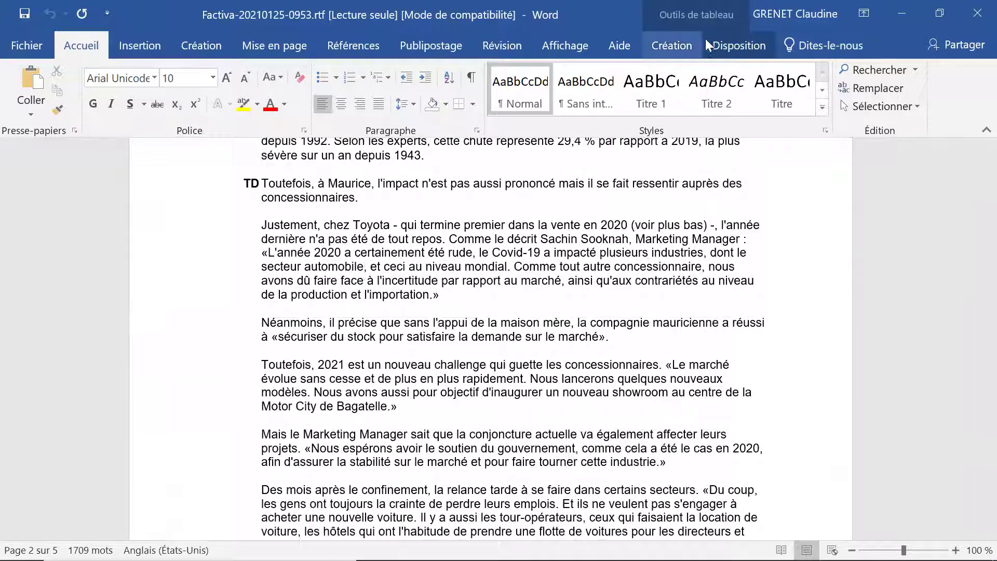
{"action": "scroll", "coordinate": [616, 255], "scroll_direction": "up", "scroll_amount": 2}
{"action": "left_click", "coordinate": [976, 19]}
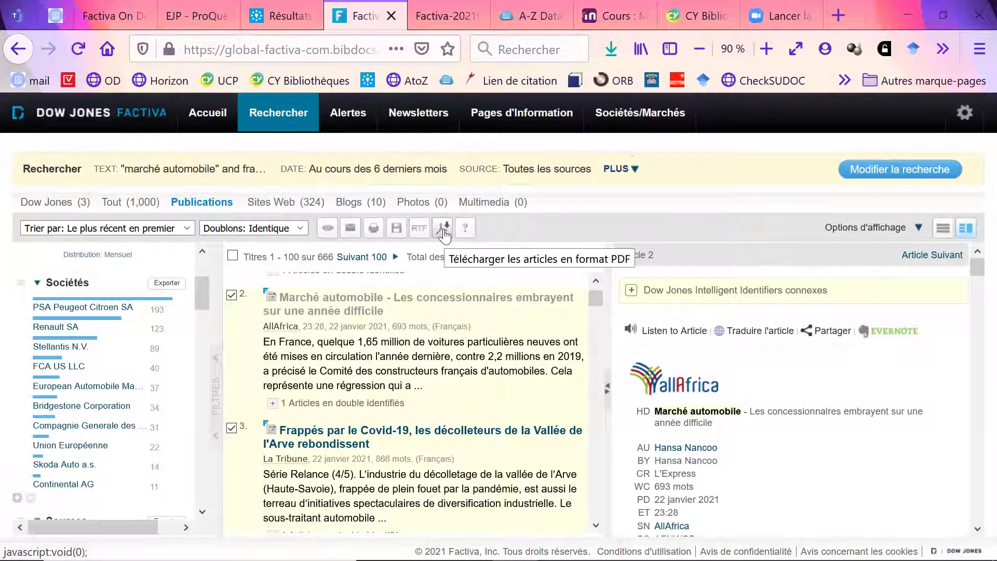
- Display the page choices available under Pages d'Information in Factiva
{"action": "mouse_move", "coordinate": [521, 113]}
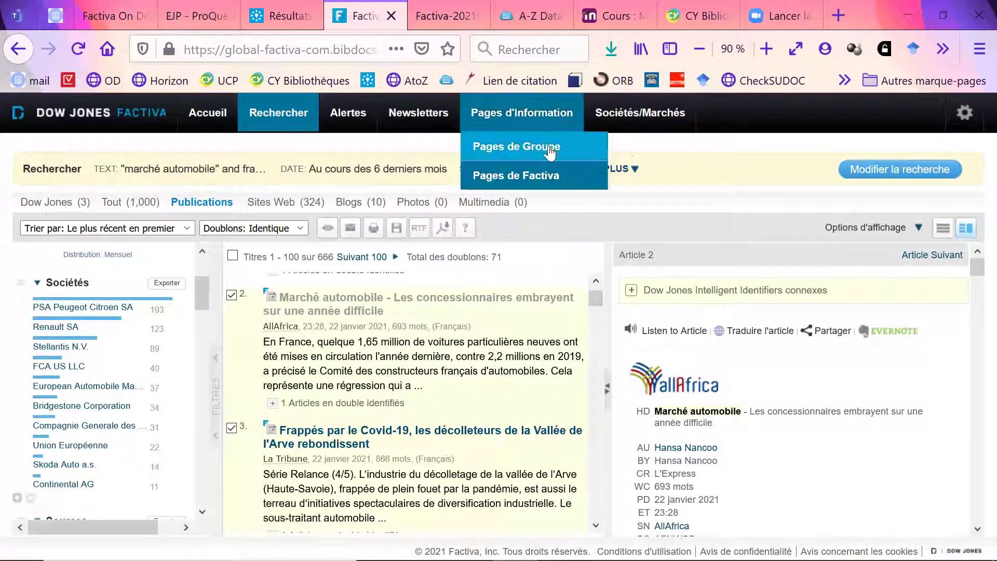